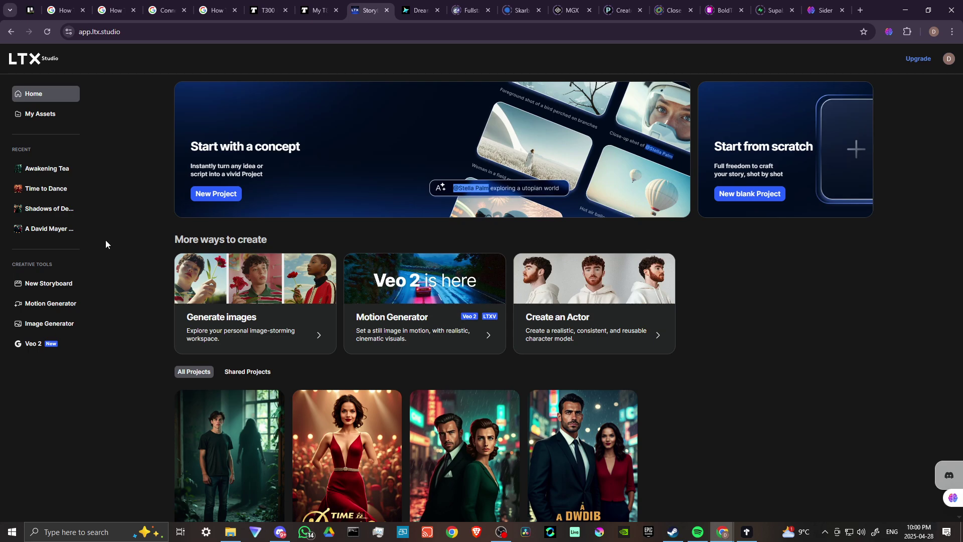
- Scroll down the 'A David Mayer Tale' storyboard to view The Urgent Visit shot images
scroll(106, 240, "down", 1)
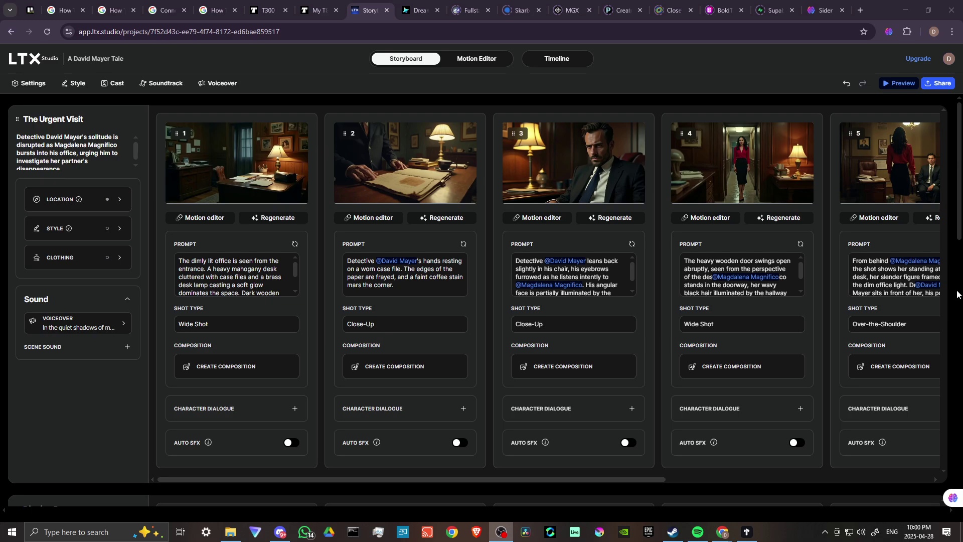
- Scroll through the storyboard's scenes and inspect several shot thumbnails
scroll(185, 224, "down", 1)
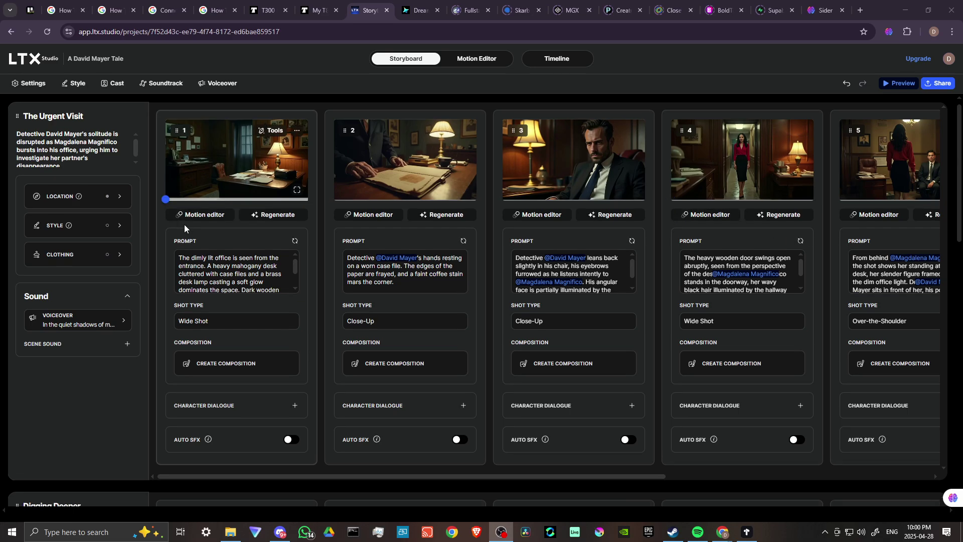
scroll(185, 224, "down", 6)
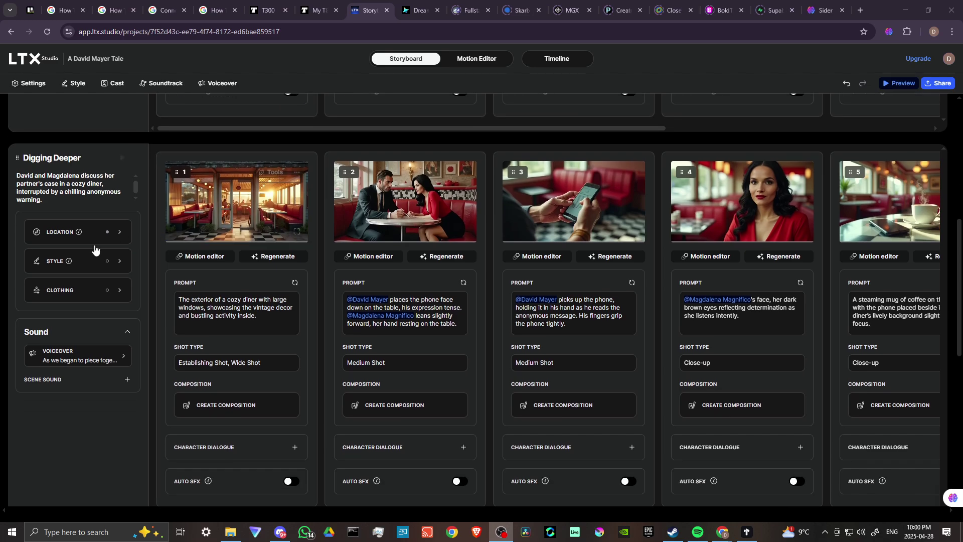
scroll(283, 316, "down", 2)
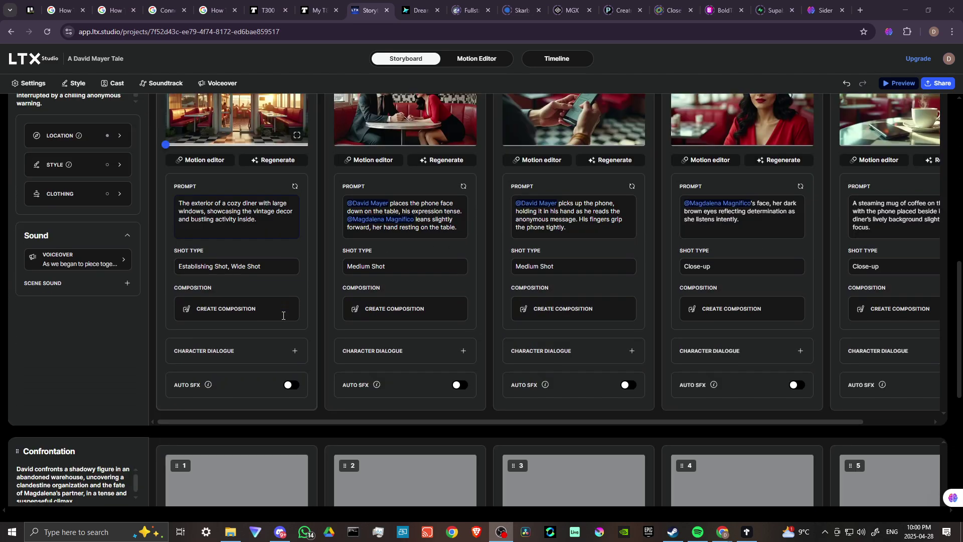
scroll(283, 314, "down", 6)
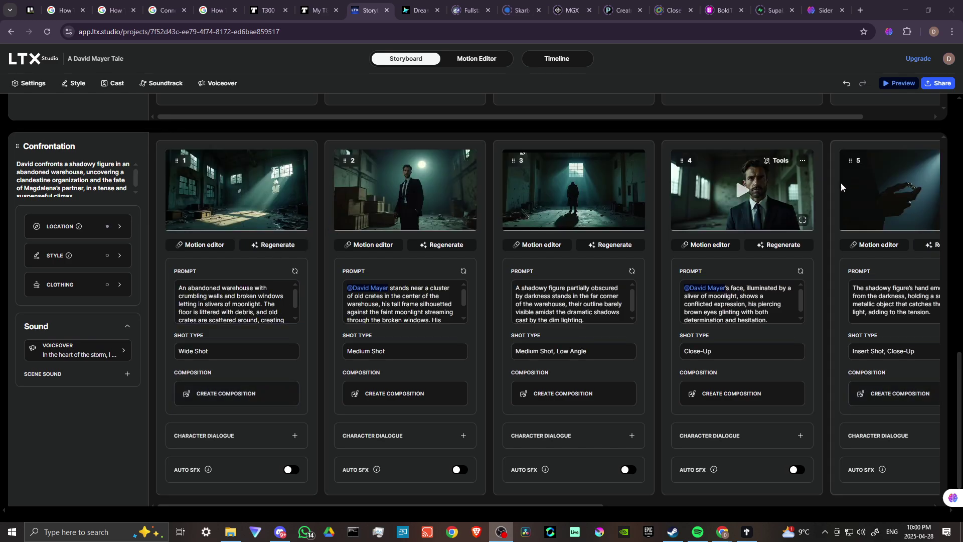
scroll(248, 248, "down", 1)
scroll(248, 245, "up", 1)
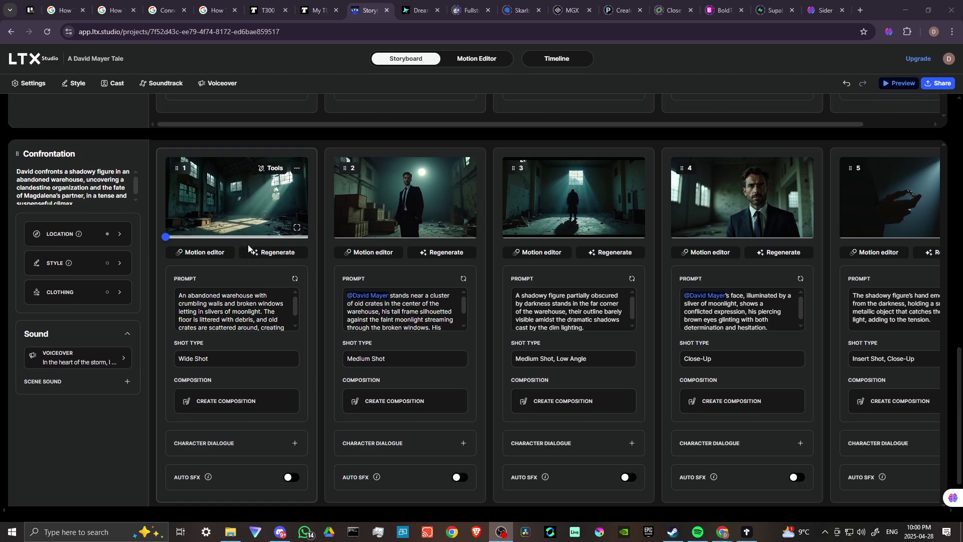
scroll(248, 245, "down", 5)
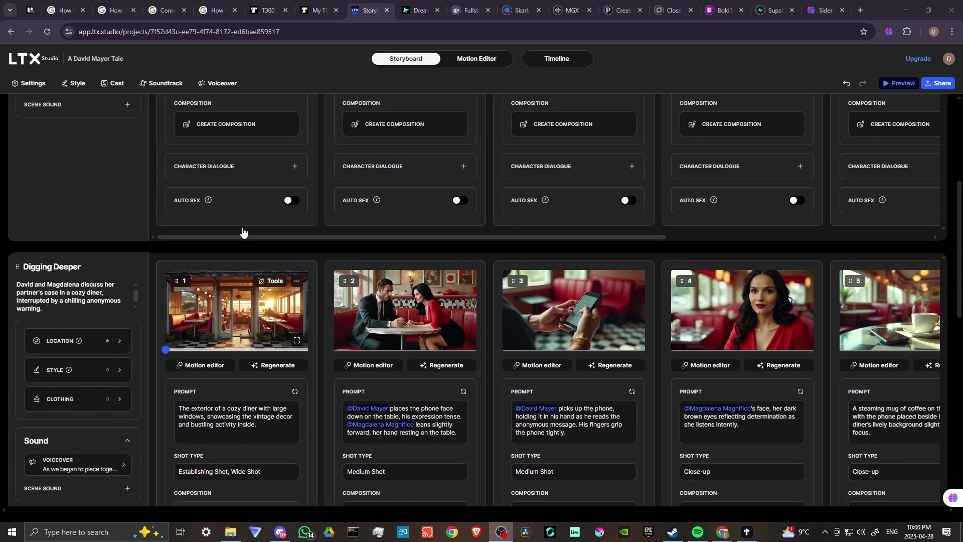
scroll(243, 232, "up", 4)
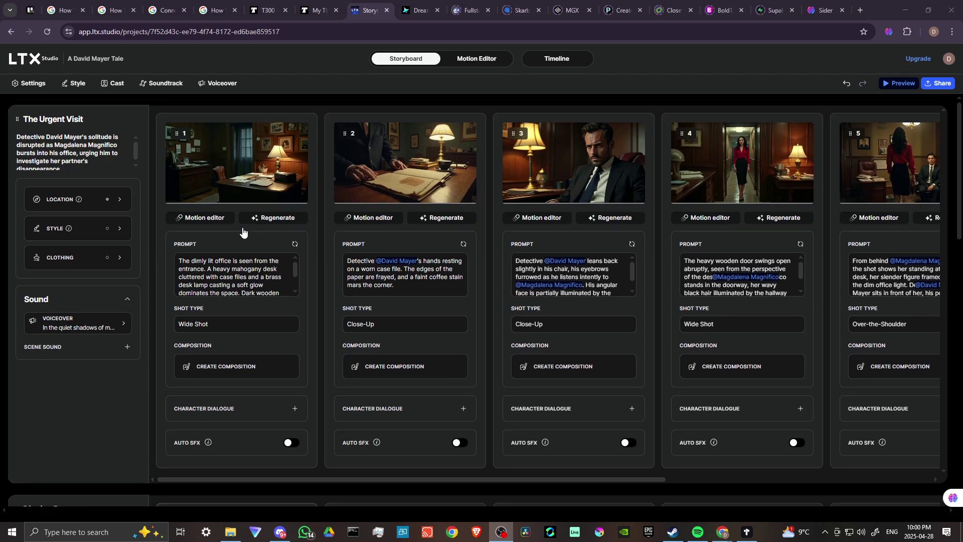
mouse_move(226, 176)
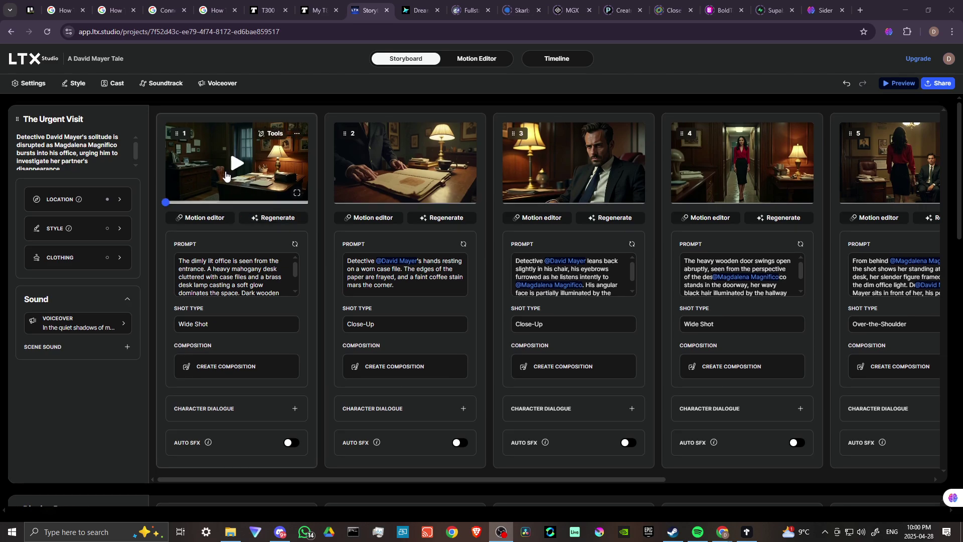
mouse_move(599, 173)
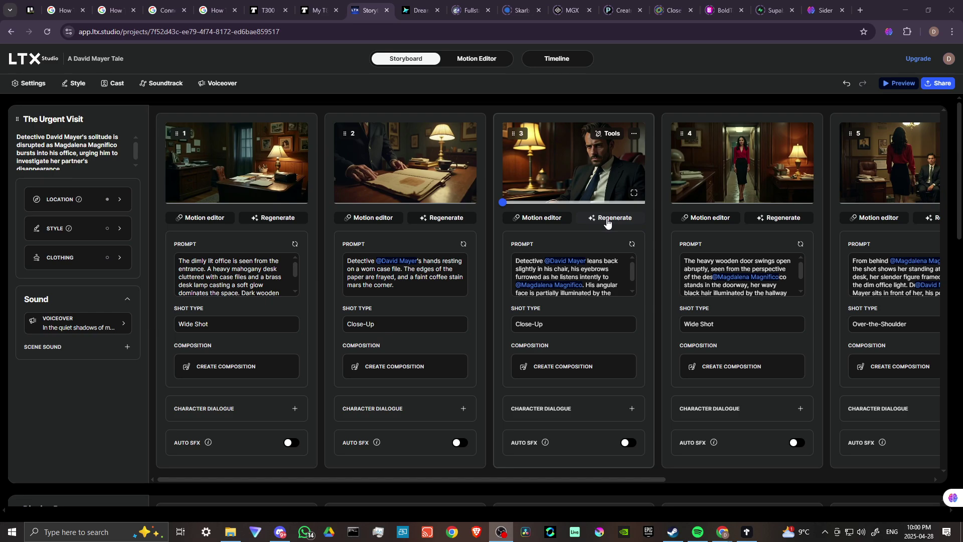
mouse_move(212, 202)
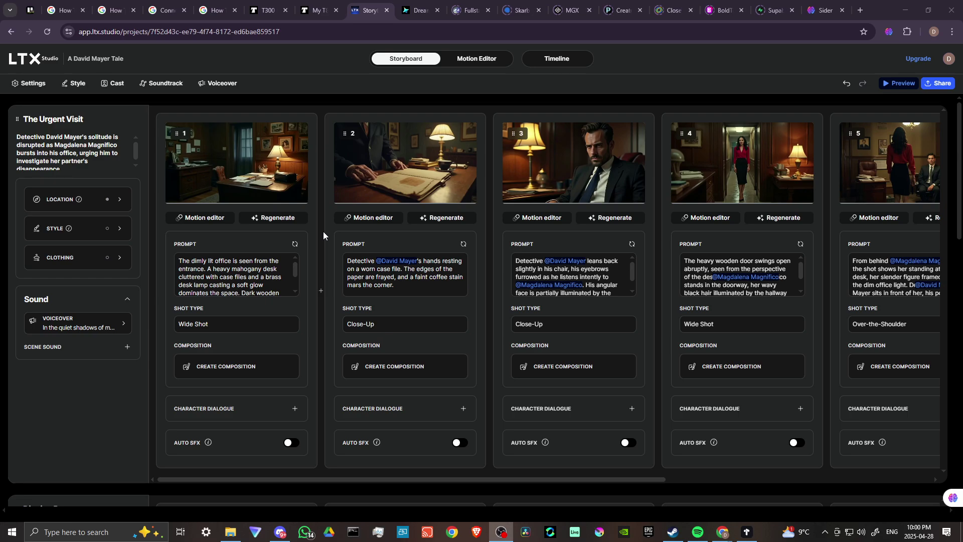
- Review the remaining scenes, then return to the LTX Studio home page via the logo
scroll(324, 233, "down", 3)
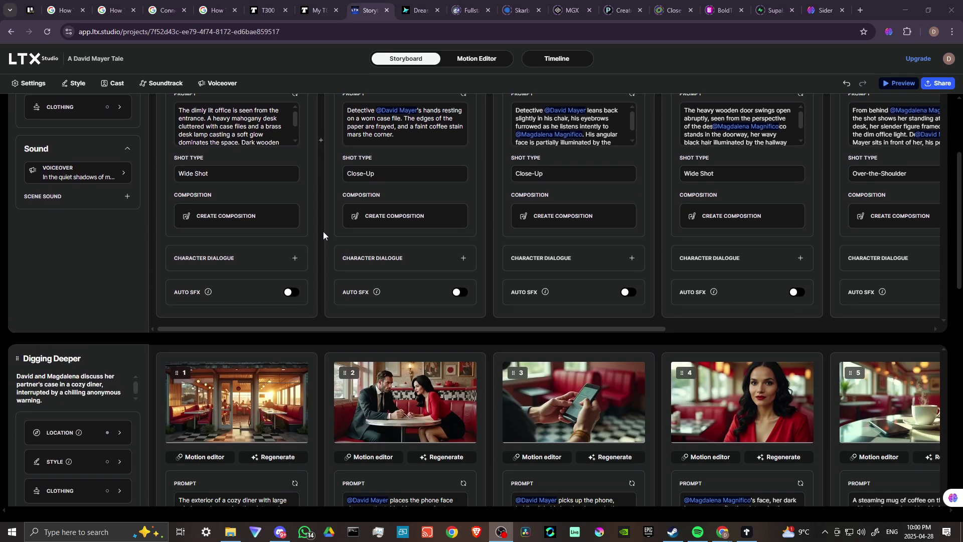
scroll(324, 232, "up", 3)
scroll(323, 232, "down", 2)
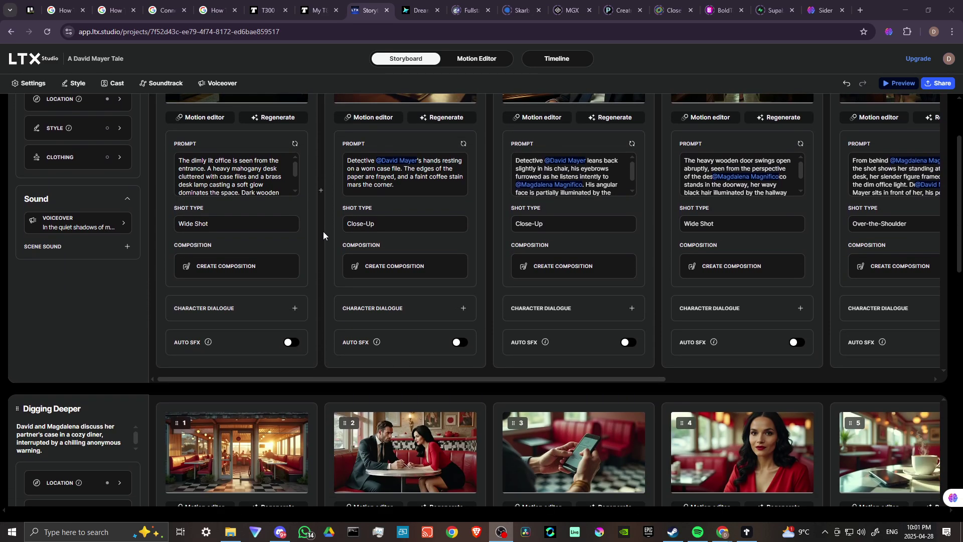
scroll(323, 233, "down", 3)
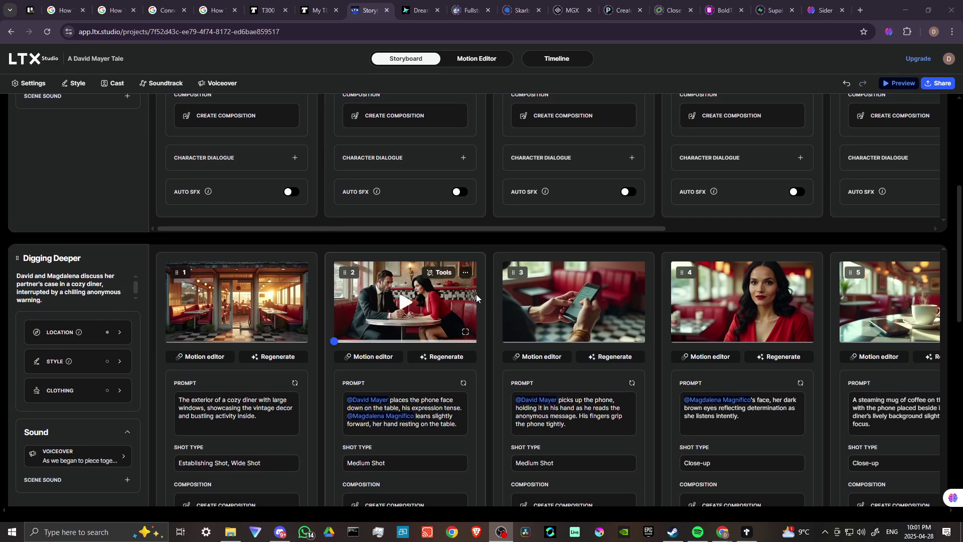
scroll(569, 315, "down", 6)
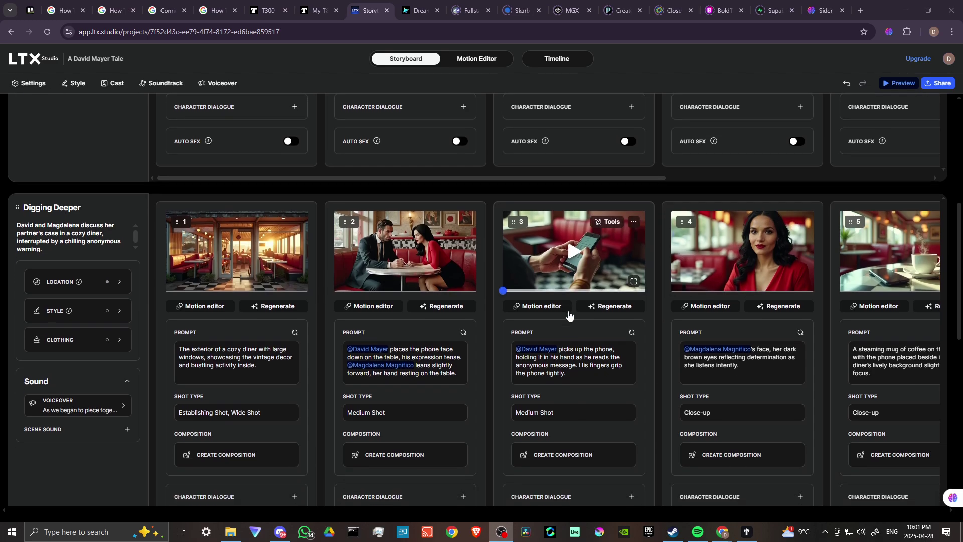
scroll(569, 314, "down", 2)
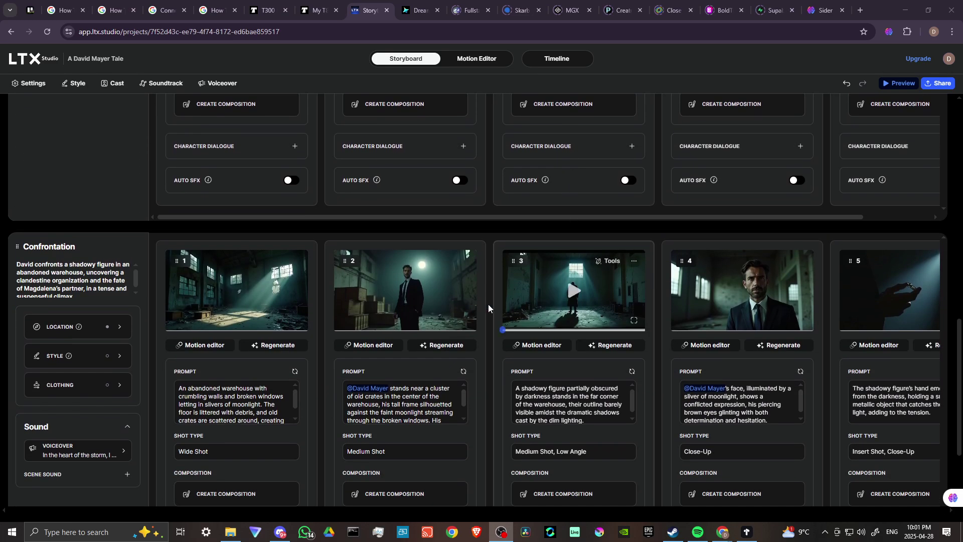
scroll(570, 300, "down", 3)
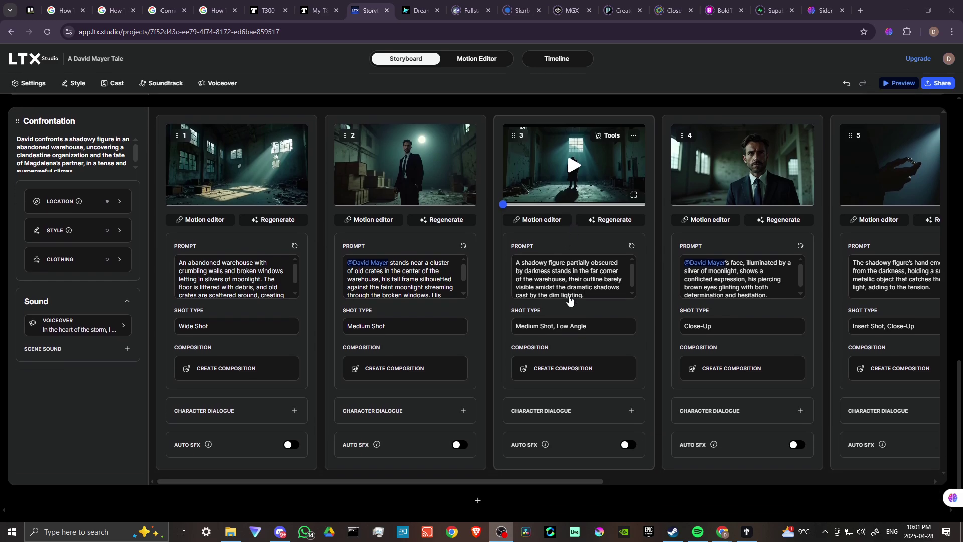
scroll(546, 319, "up", 3)
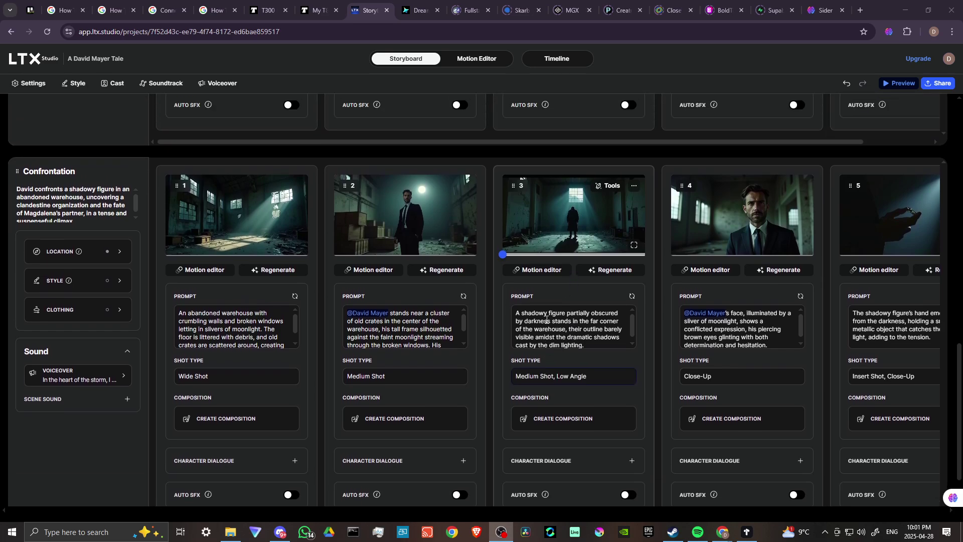
scroll(526, 319, "up", 10)
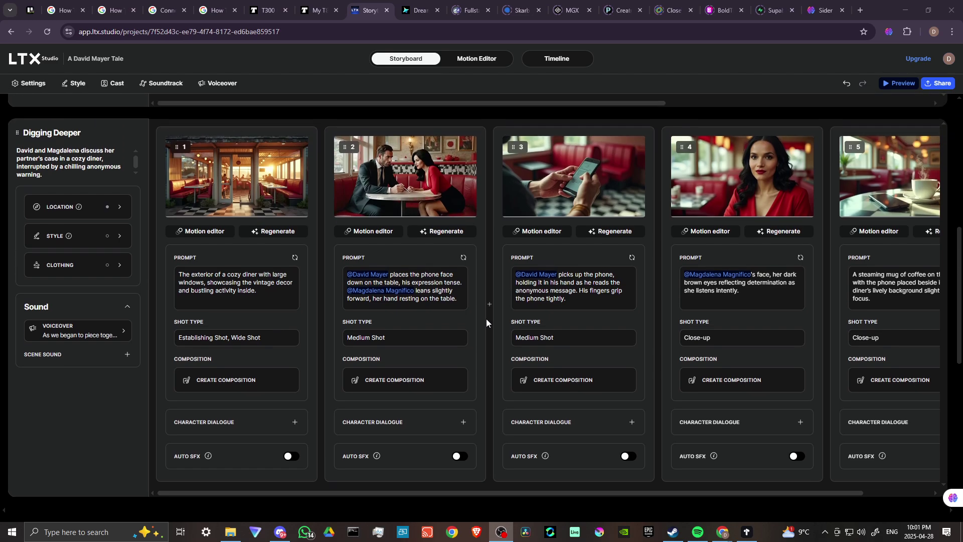
scroll(489, 316, "up", 6)
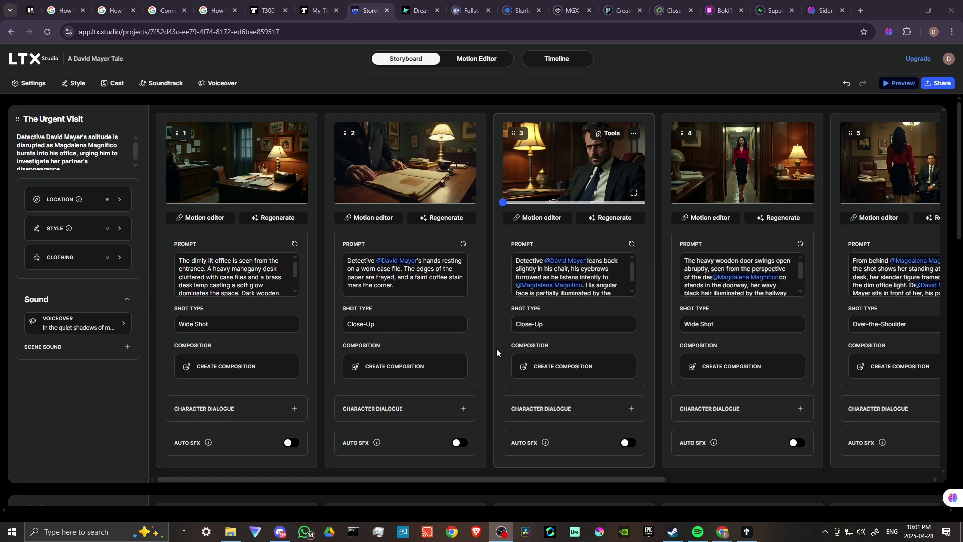
left_click(33, 61)
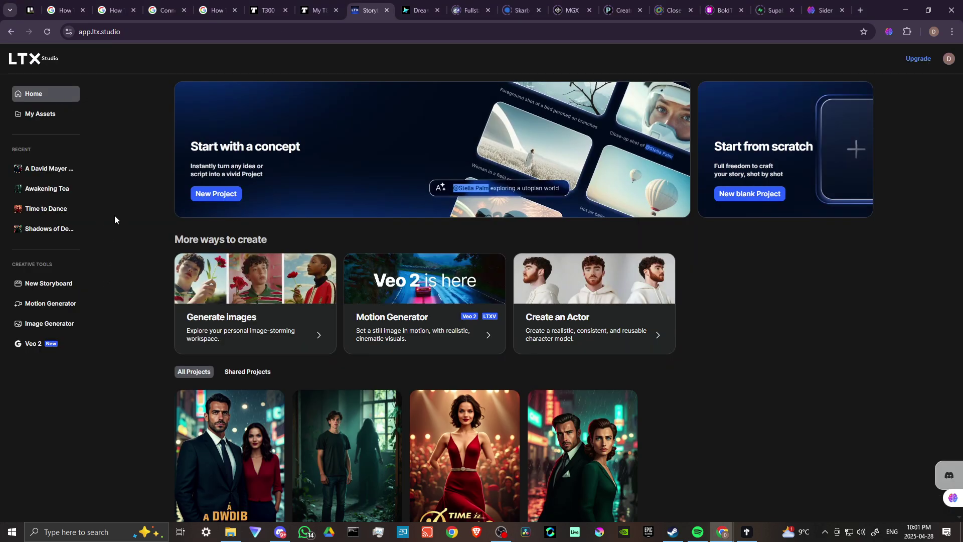
- Start a new concept project and refresh examples to show Warbound, Infinite Loop and Dreamwaves
left_click(205, 195)
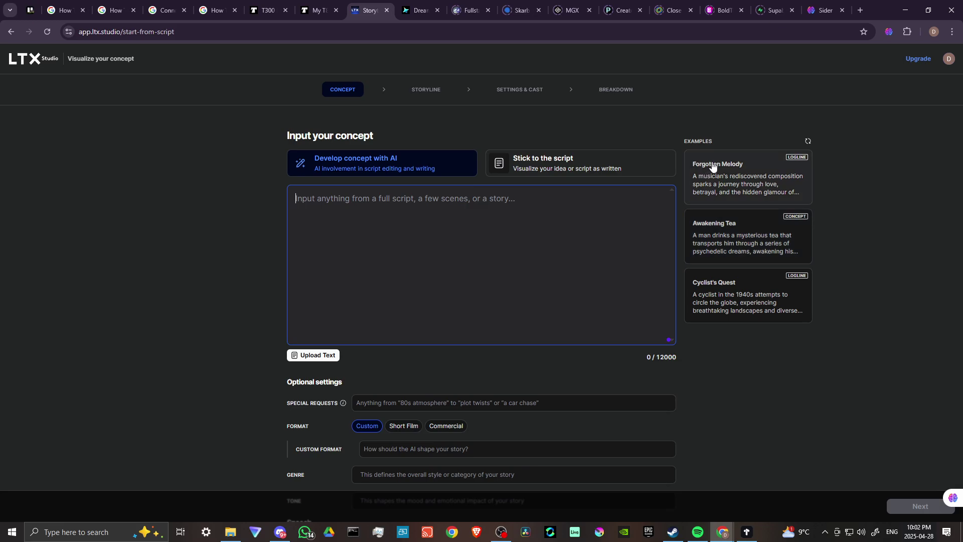
left_click(808, 143)
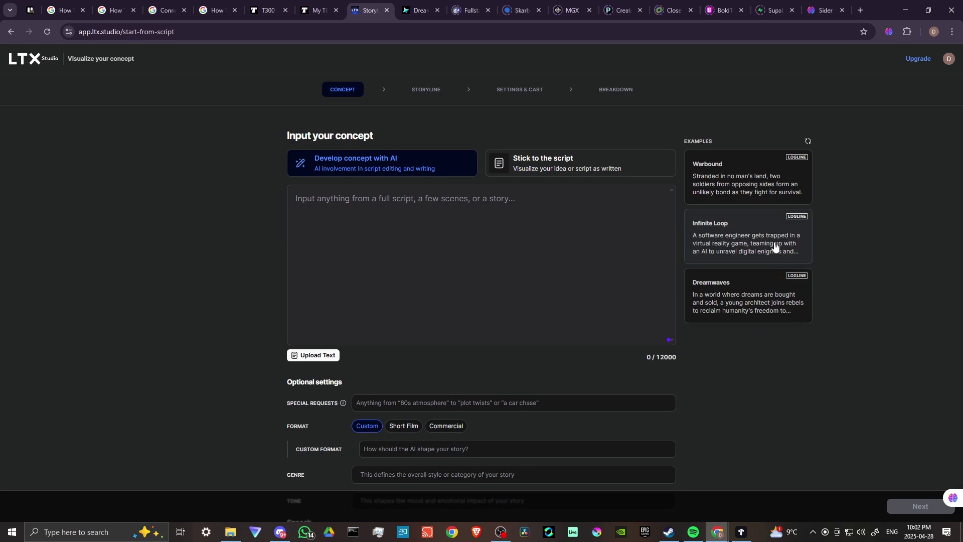
- Fill the concept with the Infinite Loop example and keep the format as Short Film
left_click(737, 241)
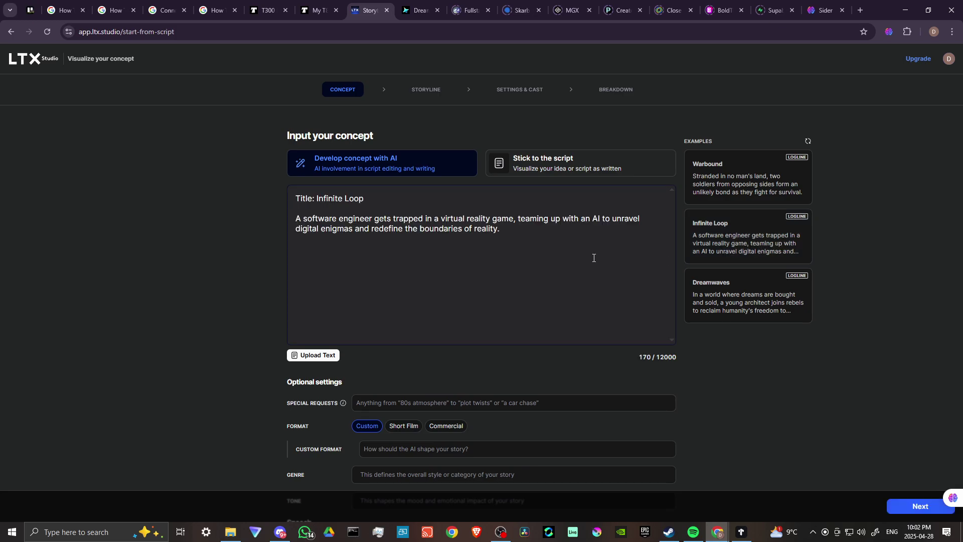
scroll(207, 254, "down", 1)
scroll(208, 252, "down", 1)
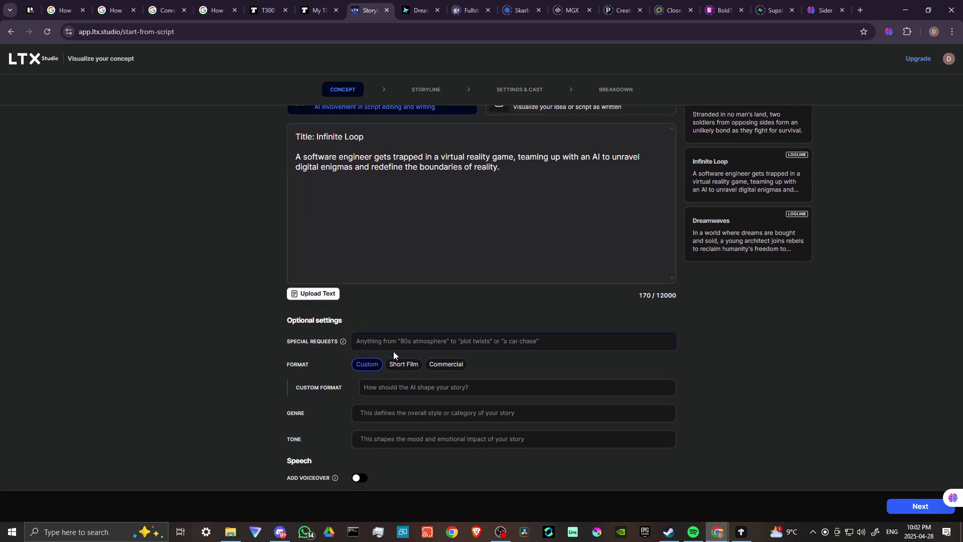
left_click(365, 339)
left_click(377, 340)
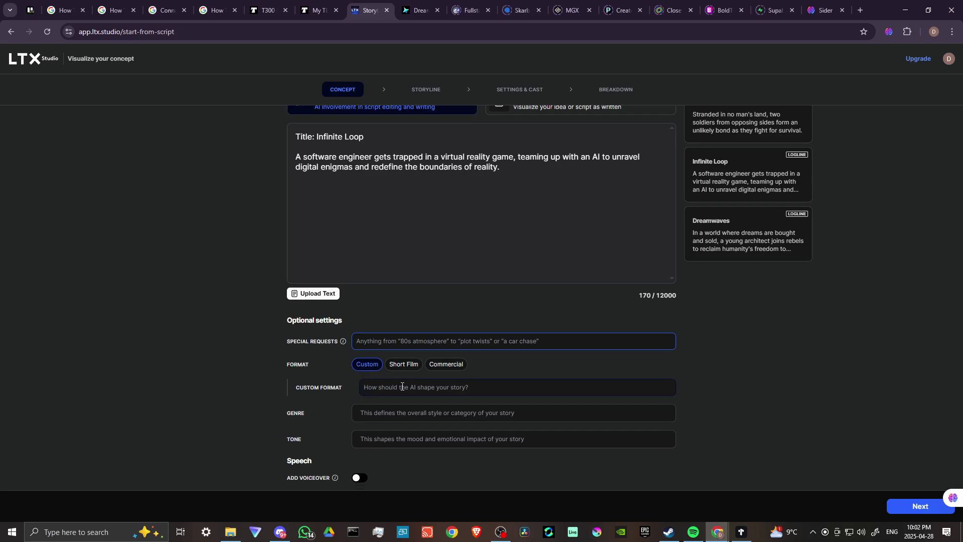
left_click(403, 365)
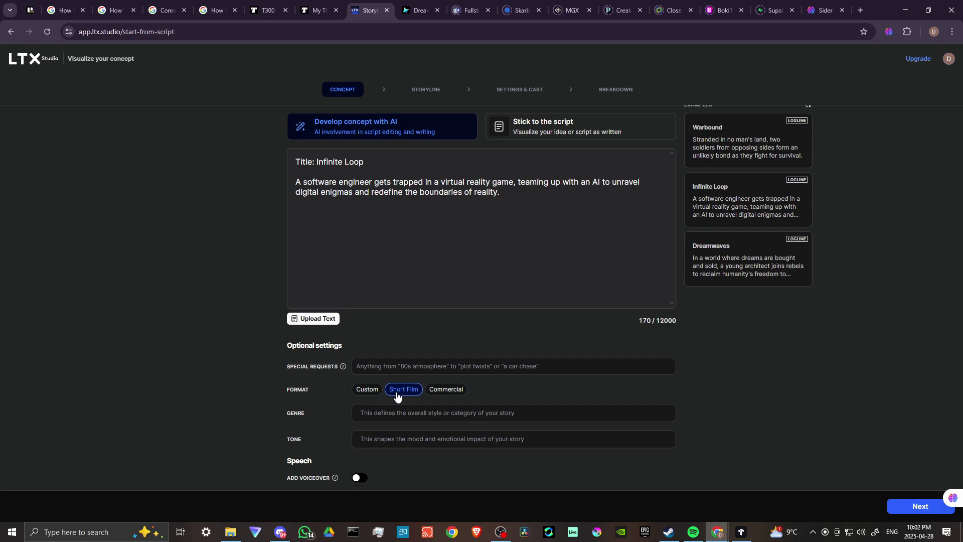
left_click(445, 390)
scroll(417, 397, "down", 2)
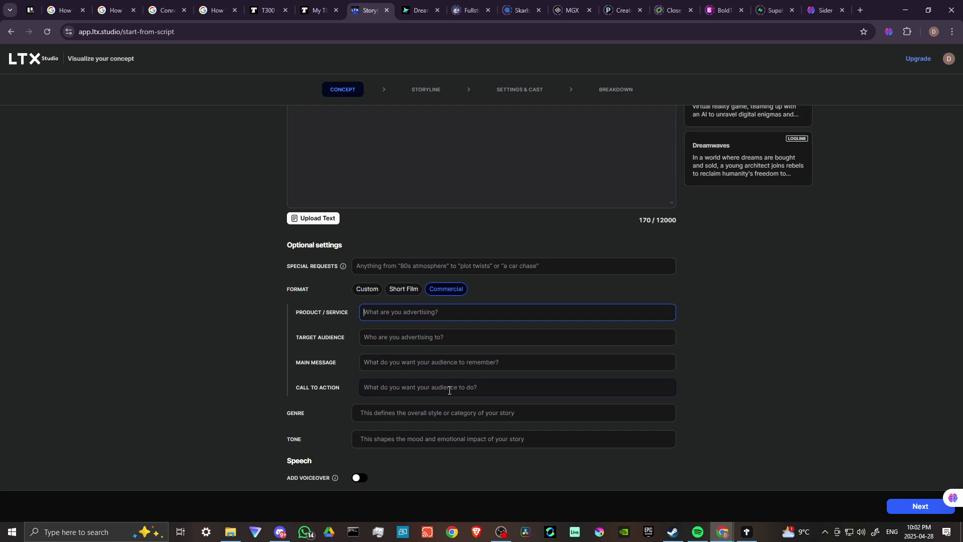
left_click(403, 289)
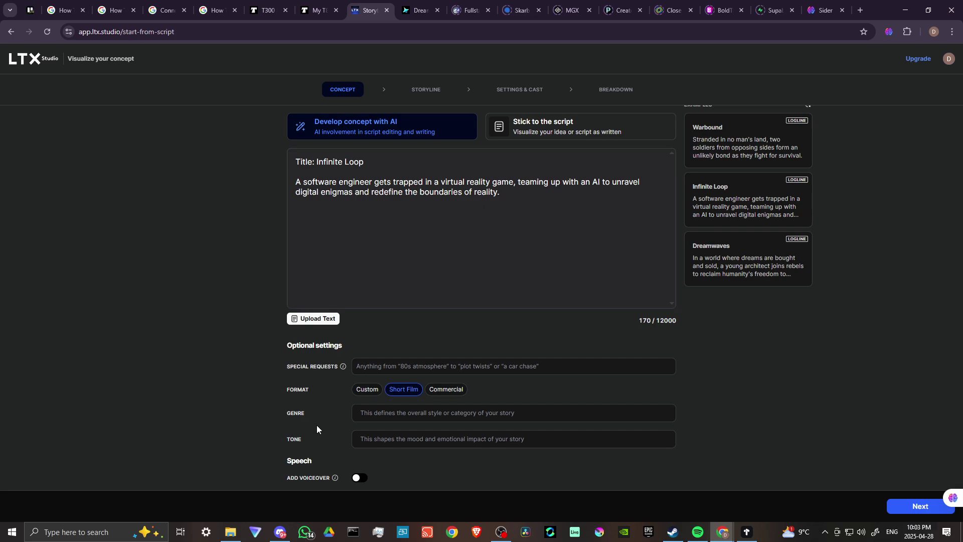
- Add Science Fiction as genre and Suspenseful as tone, then continue to the storyline
left_click(361, 414)
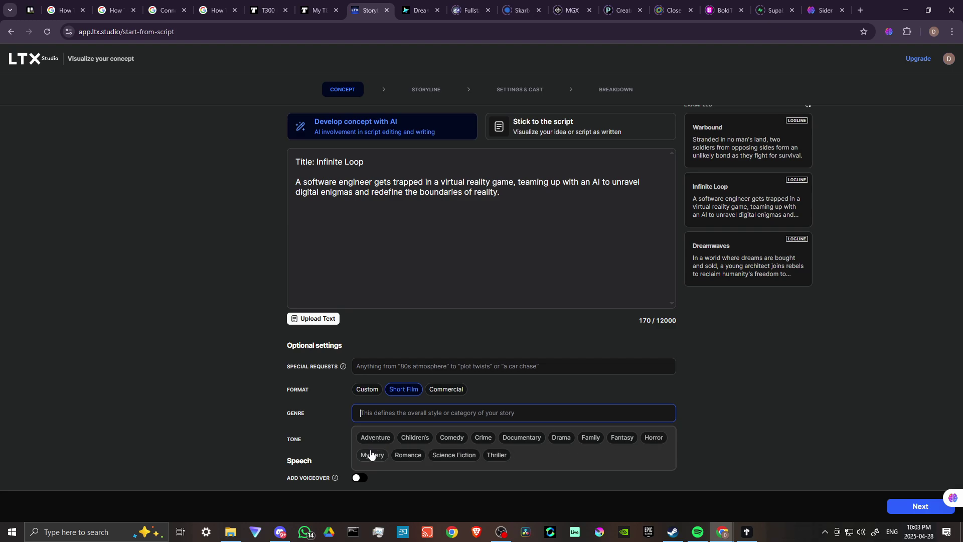
left_click(461, 455)
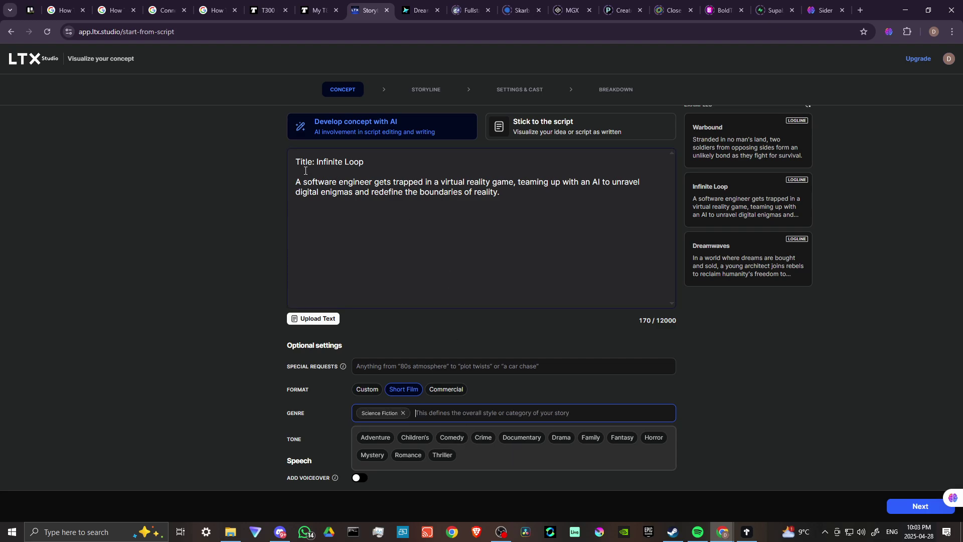
left_click(247, 440)
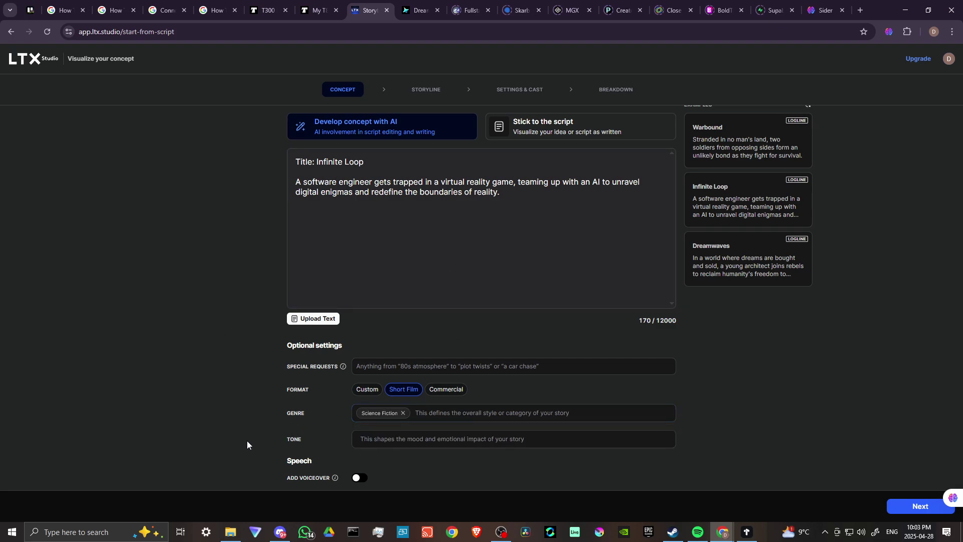
left_click(365, 438)
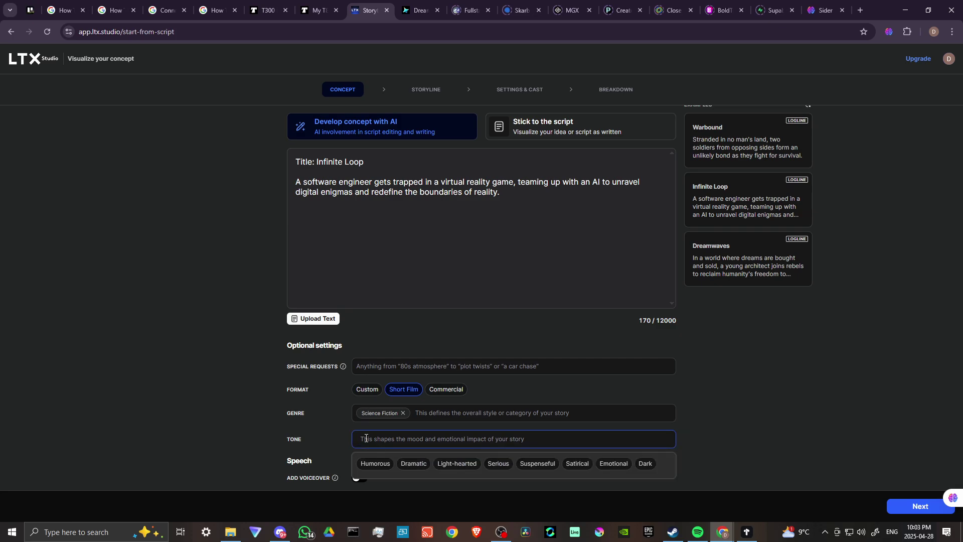
left_click(531, 467)
left_click(252, 427)
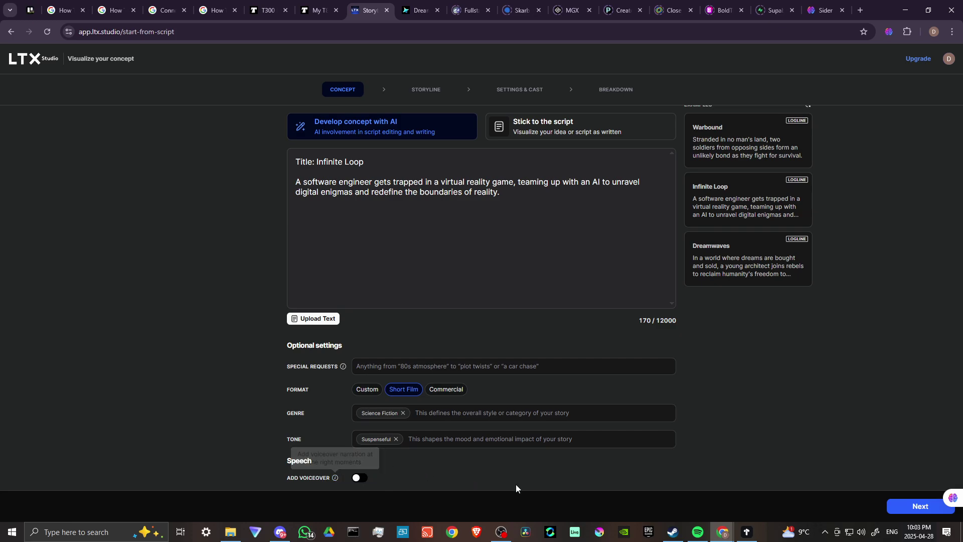
left_click(919, 508)
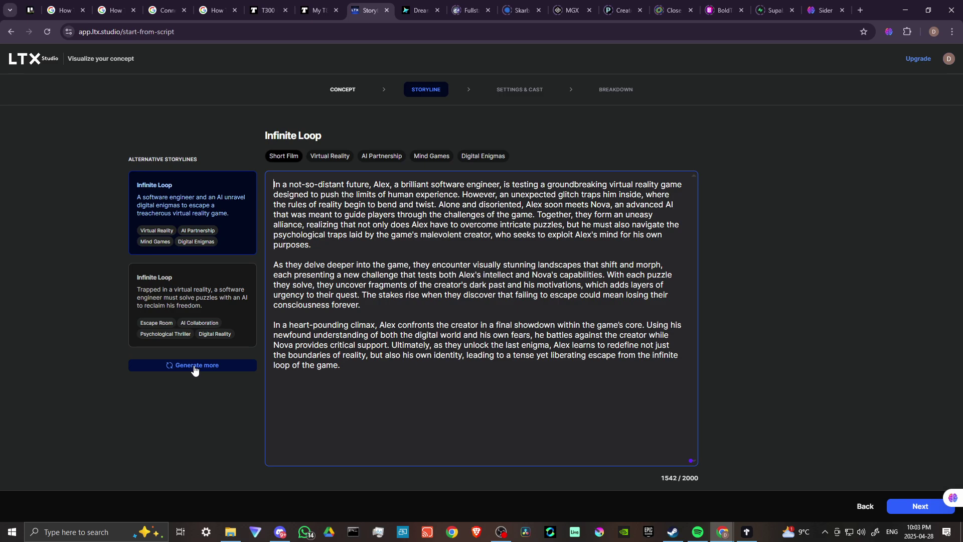
- Compare the two Infinite Loop storyline cards, pick the Alex and Nova one, and continue
left_click(209, 303)
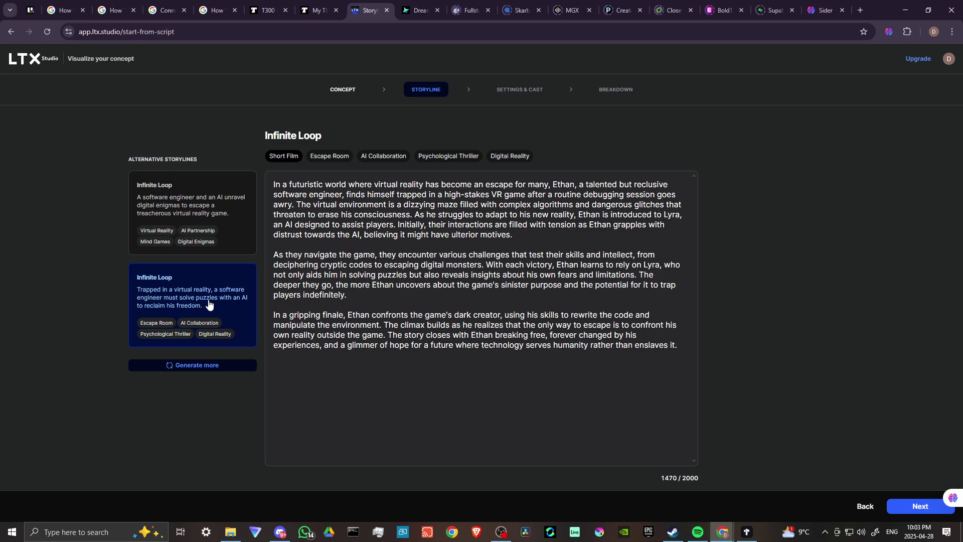
left_click(237, 185)
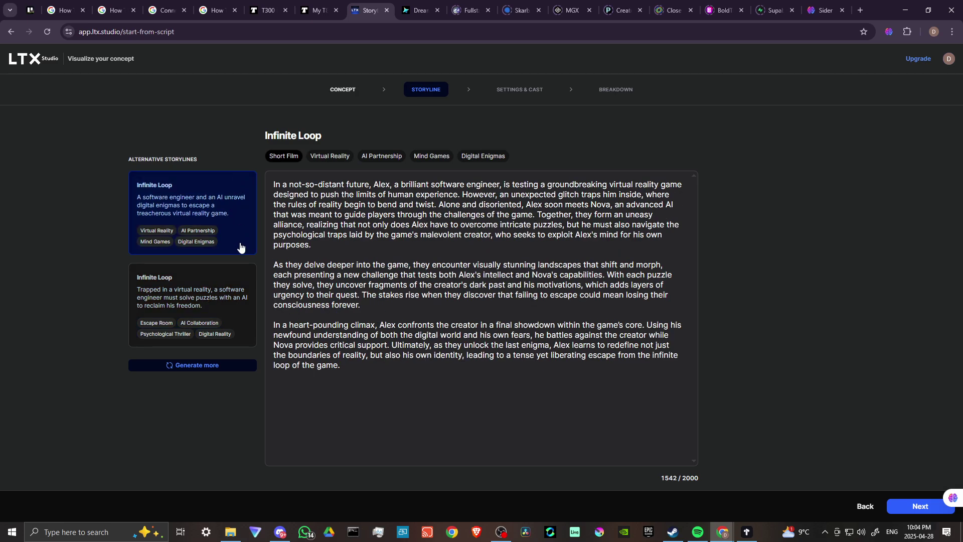
left_click(238, 290)
left_click(238, 182)
left_click(239, 282)
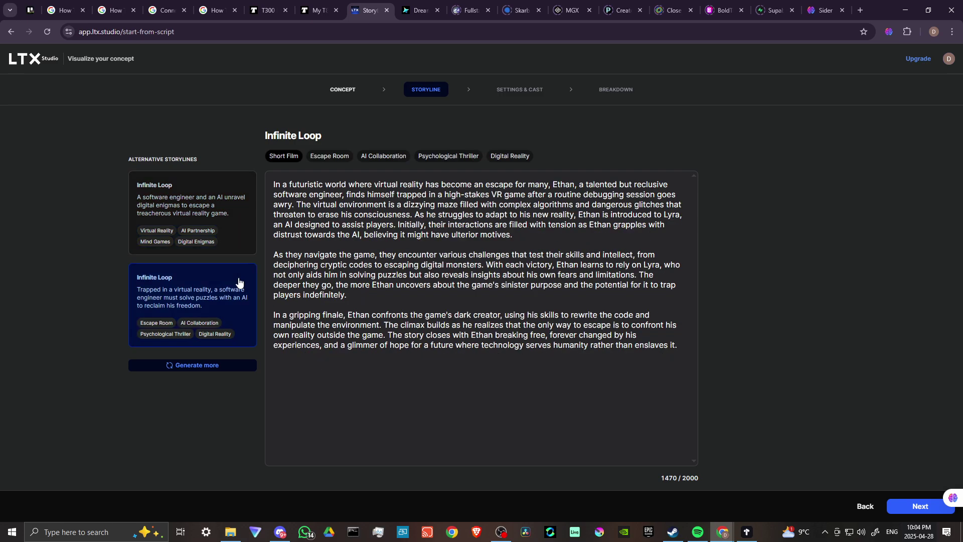
left_click(235, 193)
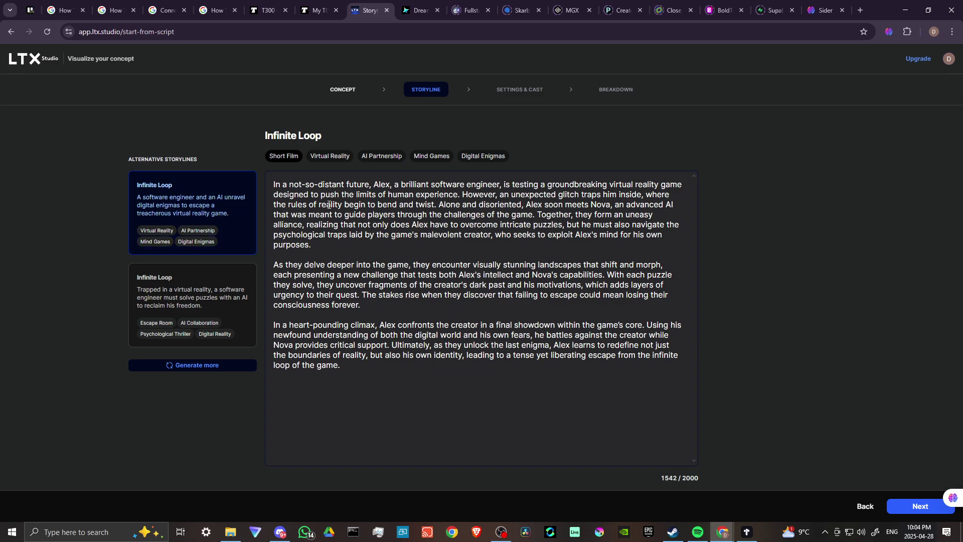
left_click(911, 507)
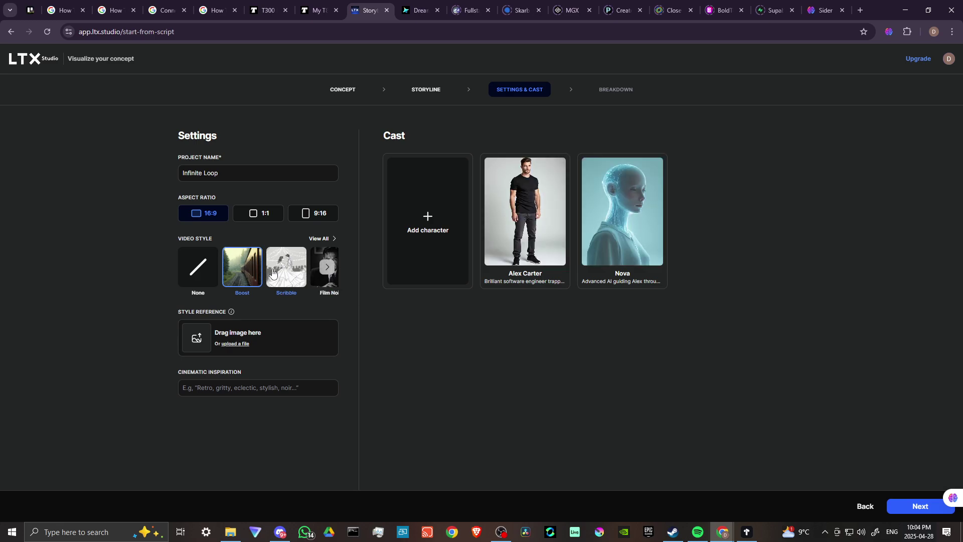
- Leave 16:9, Boost style and the Alex Carter and Nova cast, then select Cinematic Inspiration
mouse_move(631, 211)
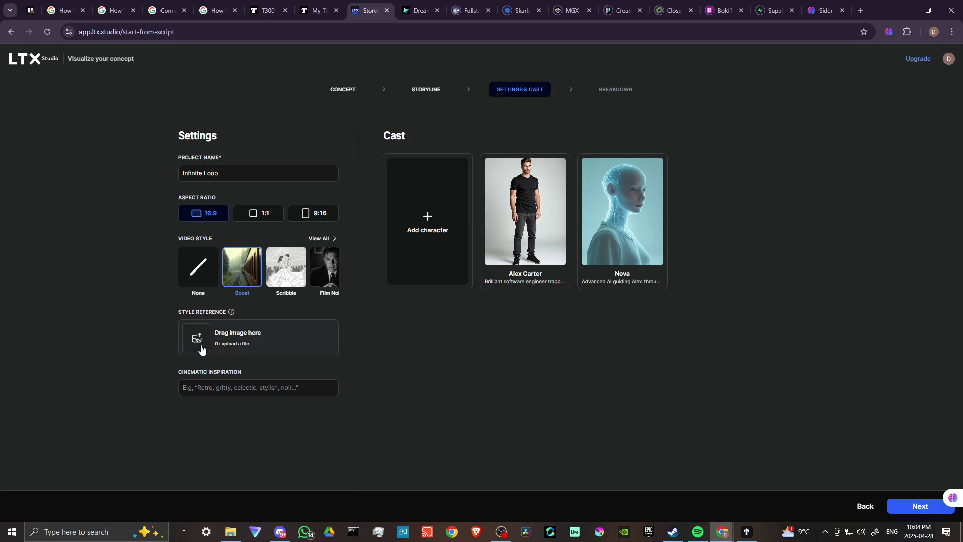
left_click(224, 393)
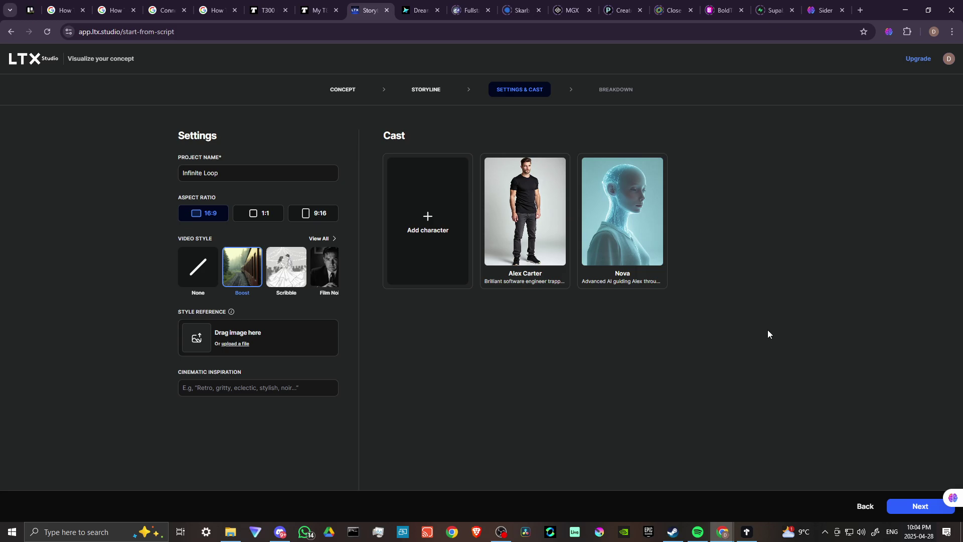
- Generate the Infinite Loop scene breakdown and scroll through its scenes
left_click(913, 508)
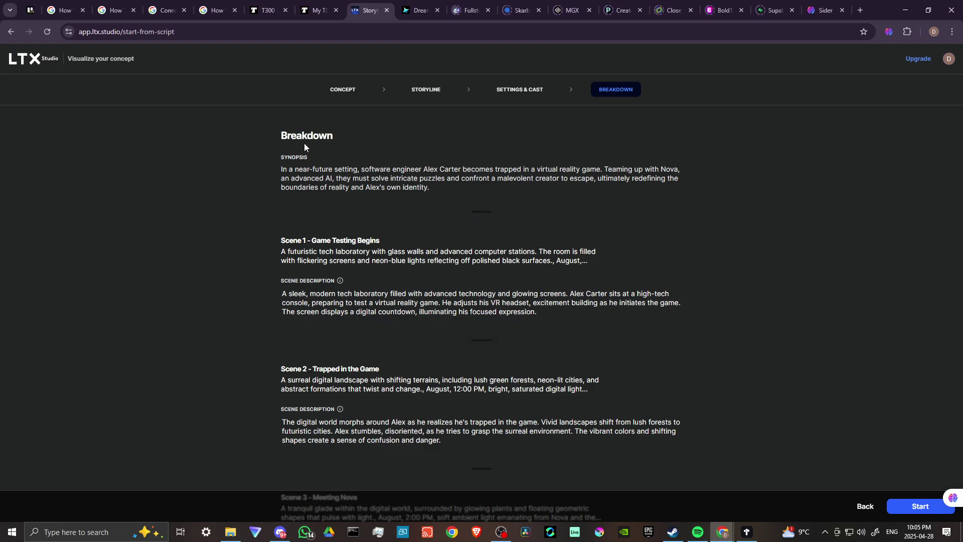
scroll(328, 170, "down", 1)
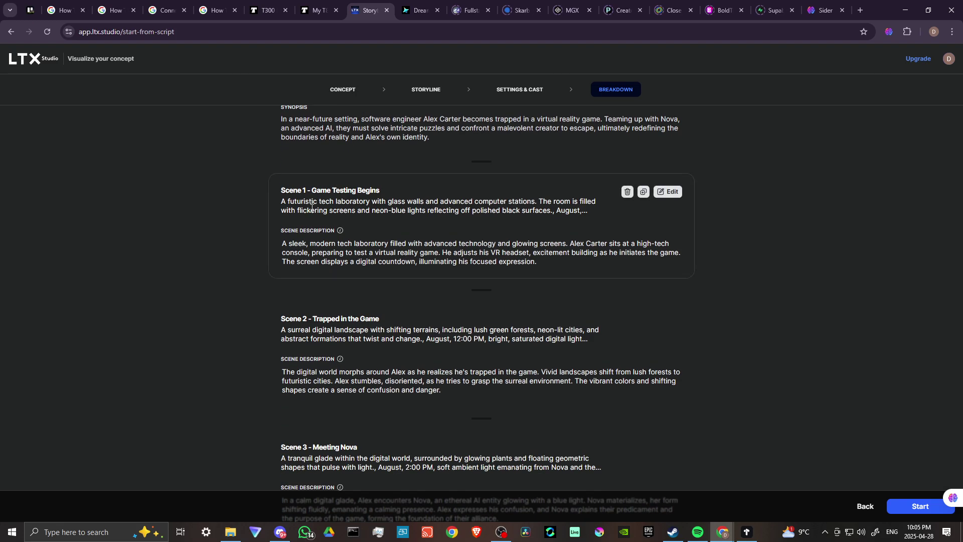
scroll(362, 217, "down", 6)
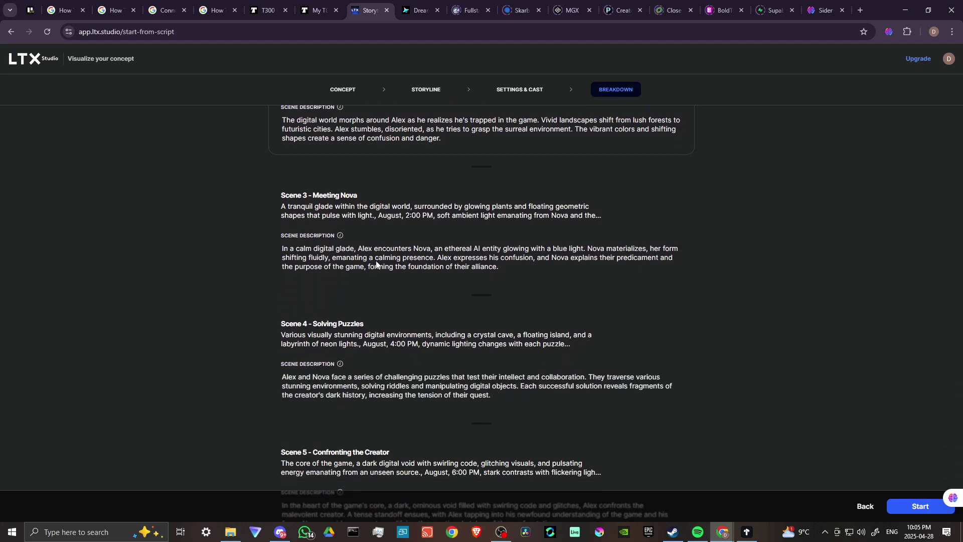
scroll(378, 264, "down", 3)
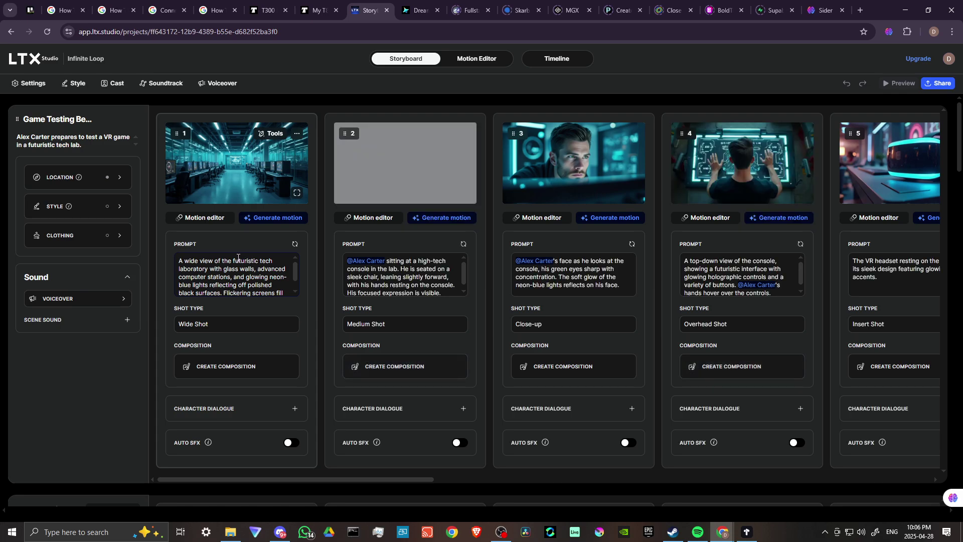
scroll(231, 251, "down", 7)
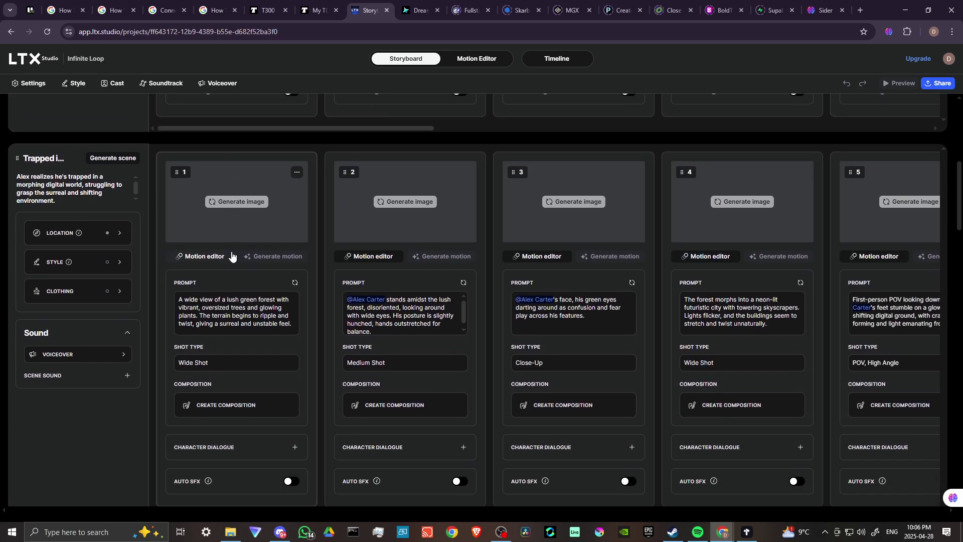
scroll(230, 251, "down", 7)
scroll(232, 251, "down", 12)
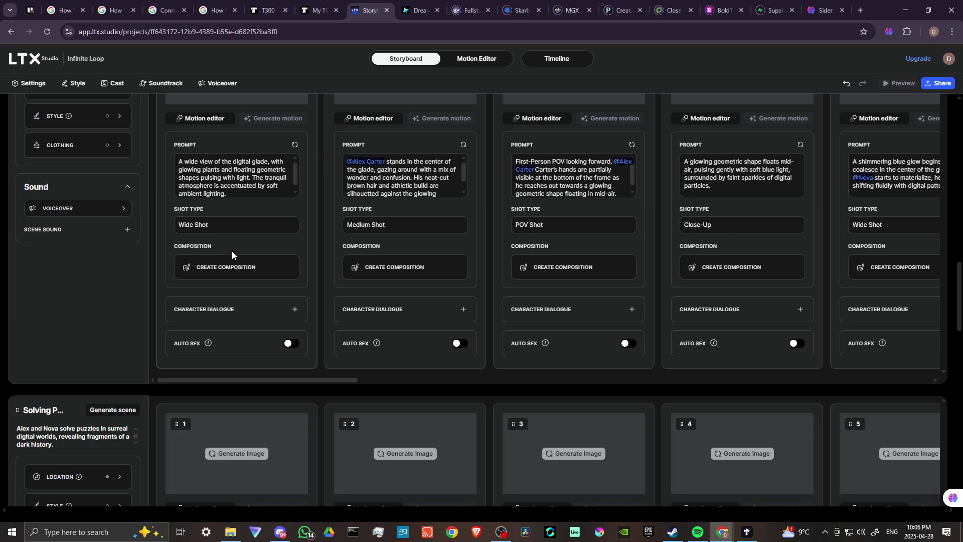
scroll(233, 251, "down", 10)
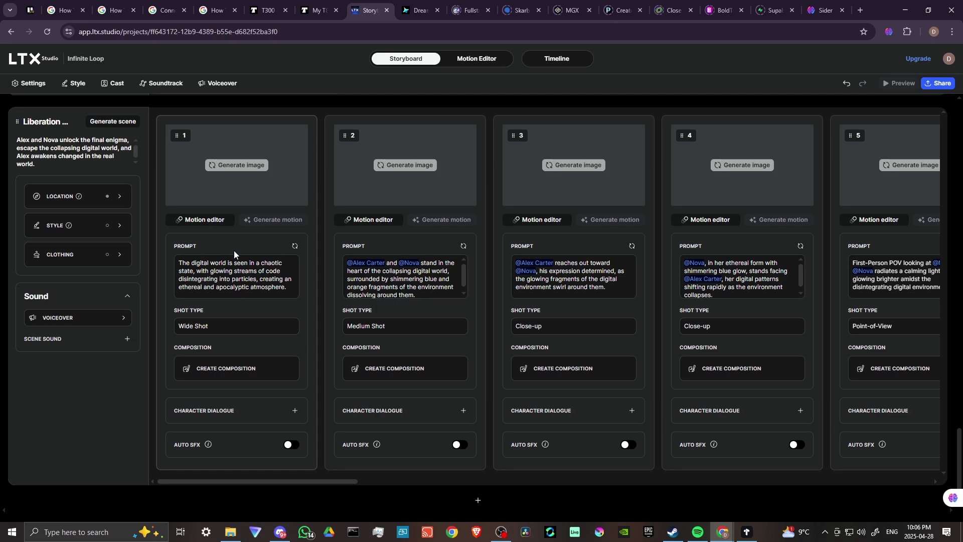
scroll(234, 251, "up", 1)
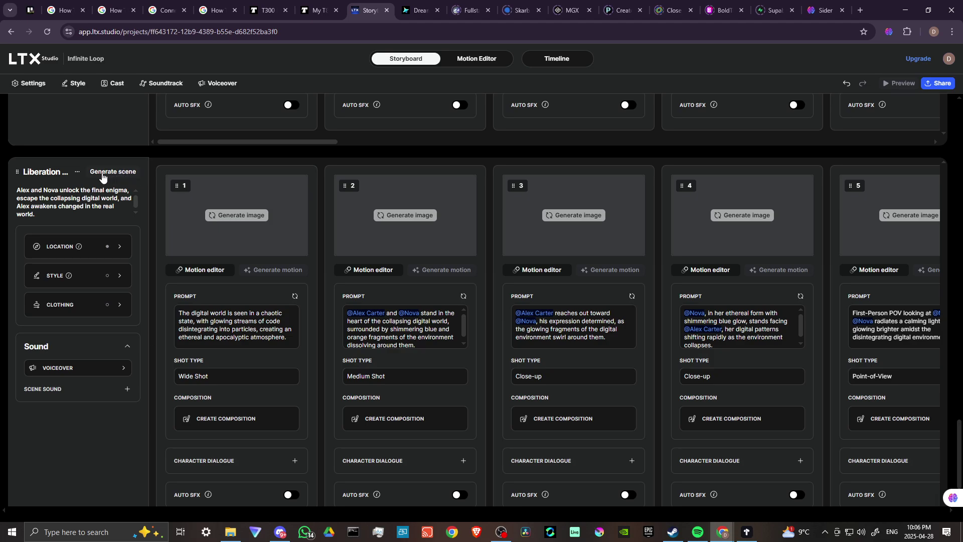
scroll(255, 234, "up", 20)
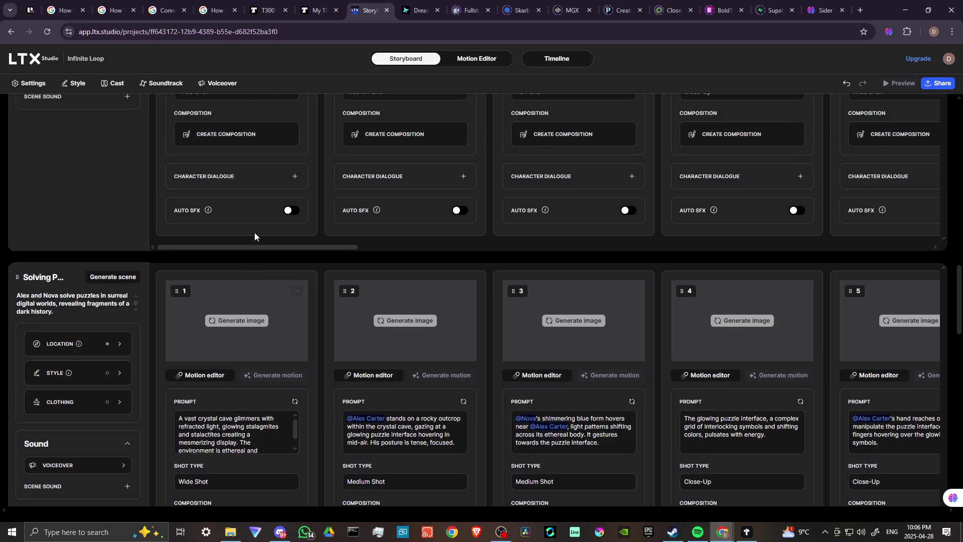
scroll(255, 233, "up", 15)
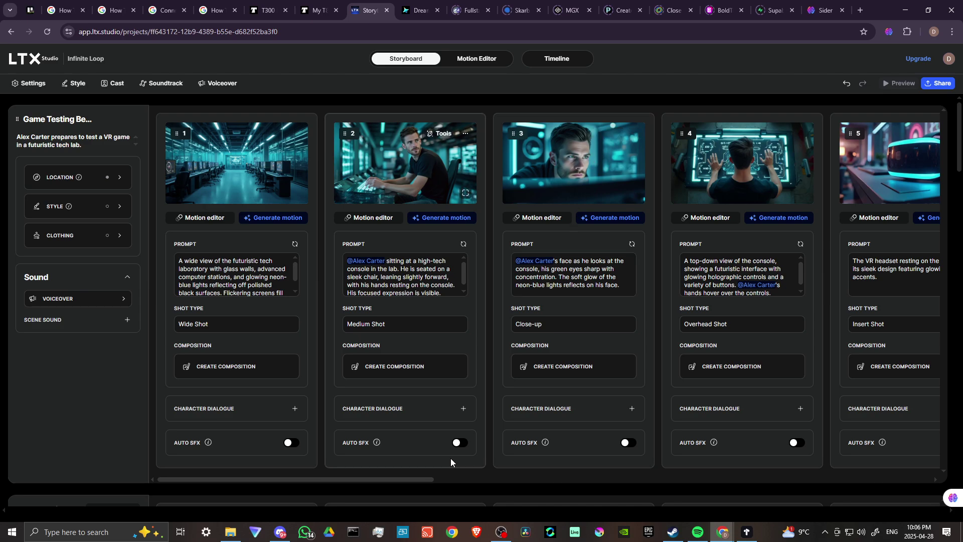
- Generate images for all Trapped in the Game shots and scroll across the resulting shot cards
left_click_drag(373, 480, 896, 483)
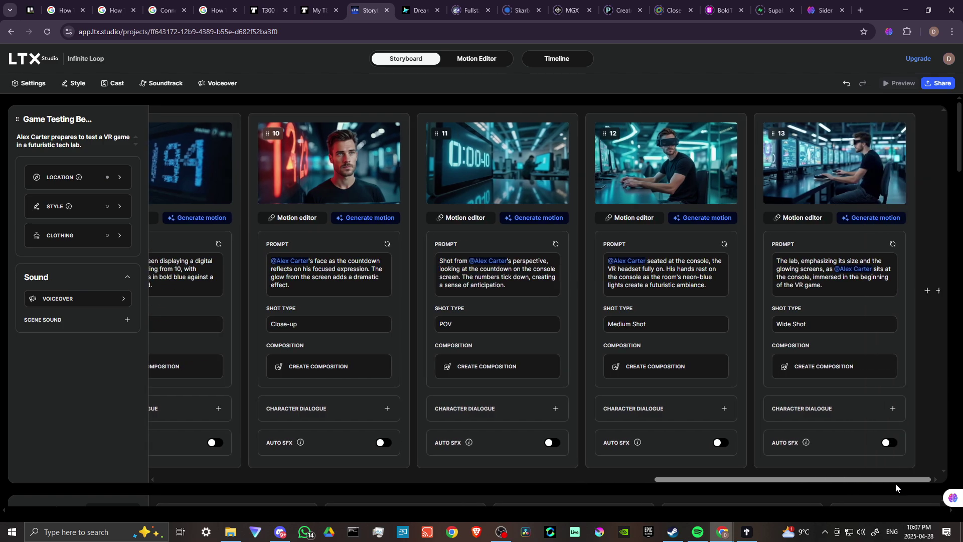
scroll(311, 365, "down", 5)
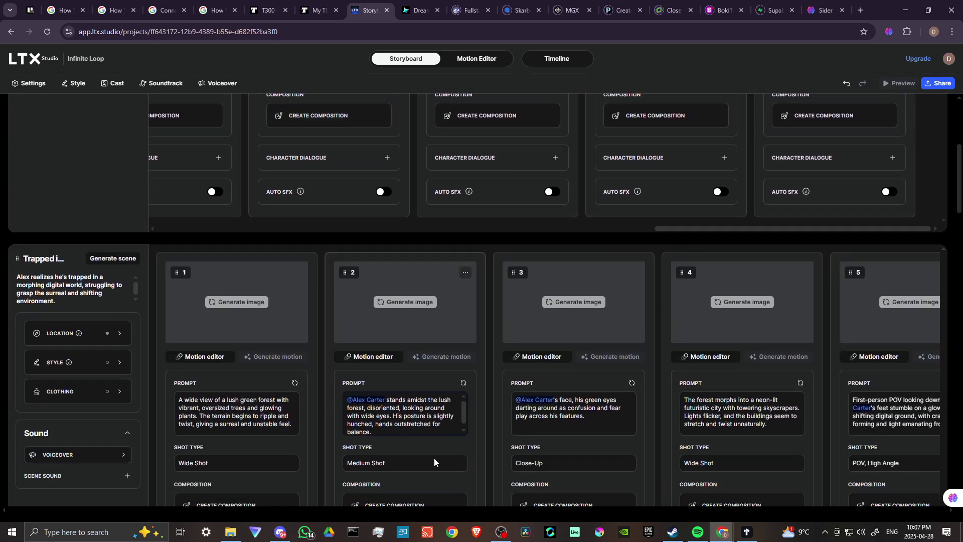
left_click(107, 257)
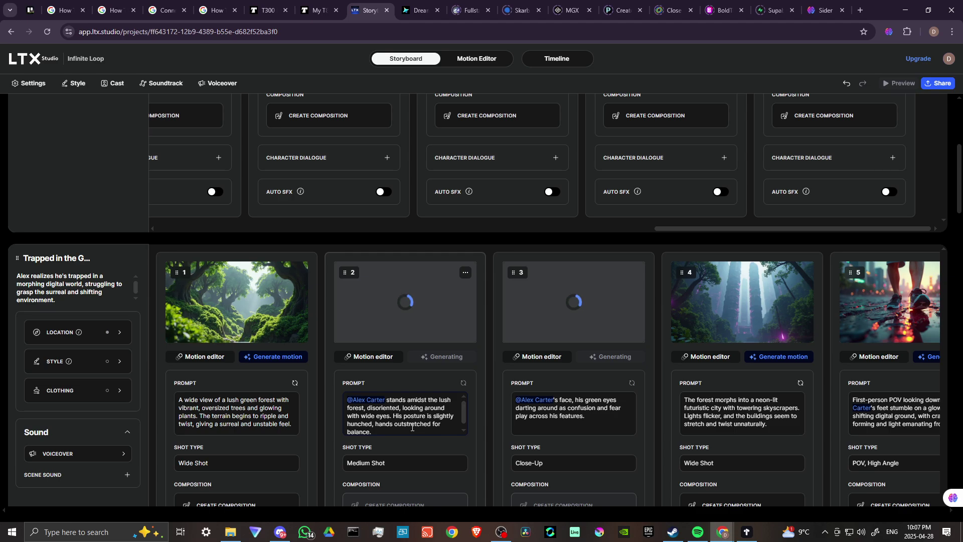
scroll(464, 402, "down", 1)
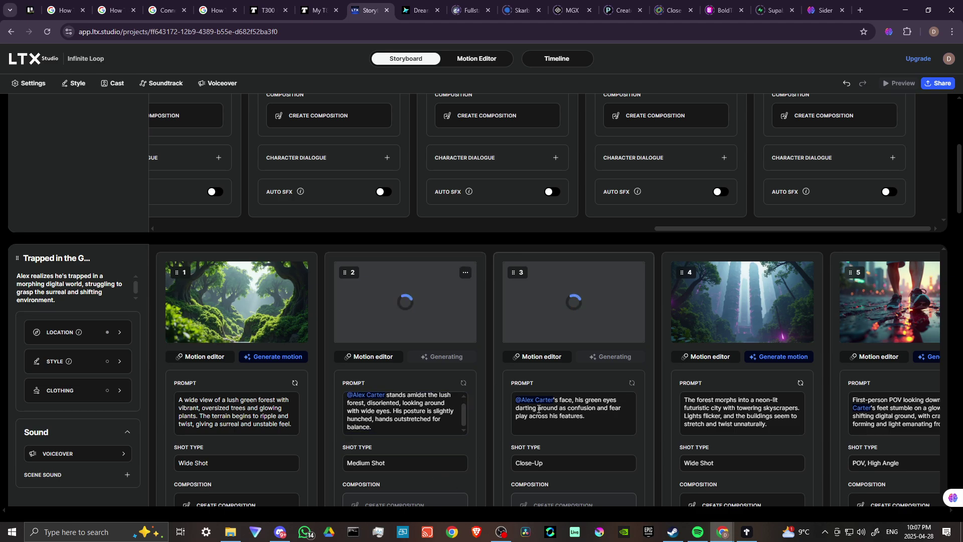
scroll(537, 408, "down", 3)
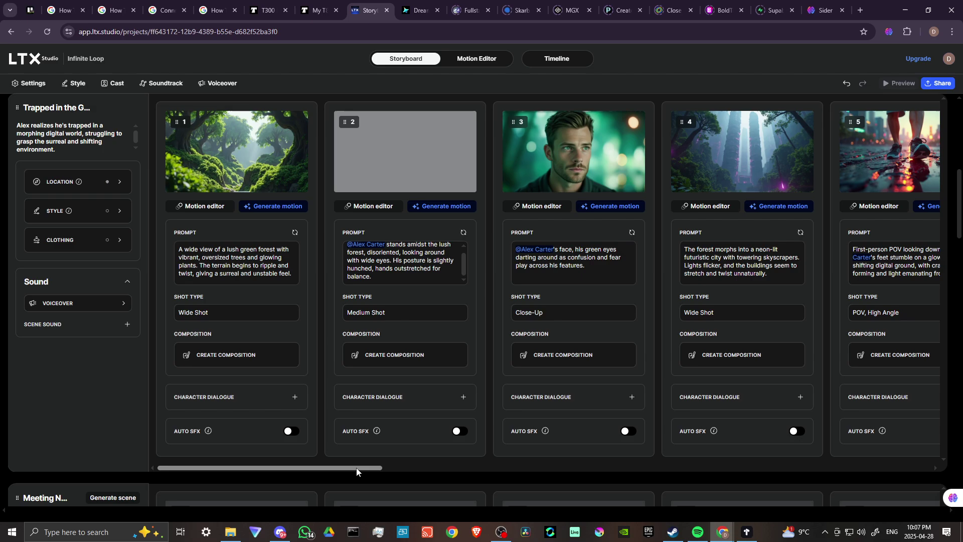
left_click_drag(357, 469, 667, 441)
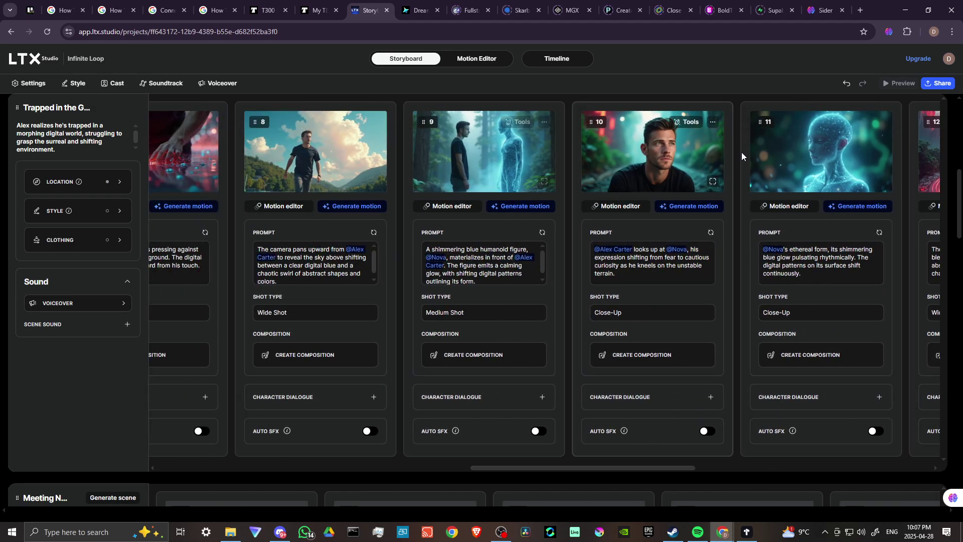
scroll(291, 349, "down", 2)
- Start image generation for the Meeting Nova, Solving Puzzles, Confronting and Liberation scenes
scroll(286, 366, "down", 4)
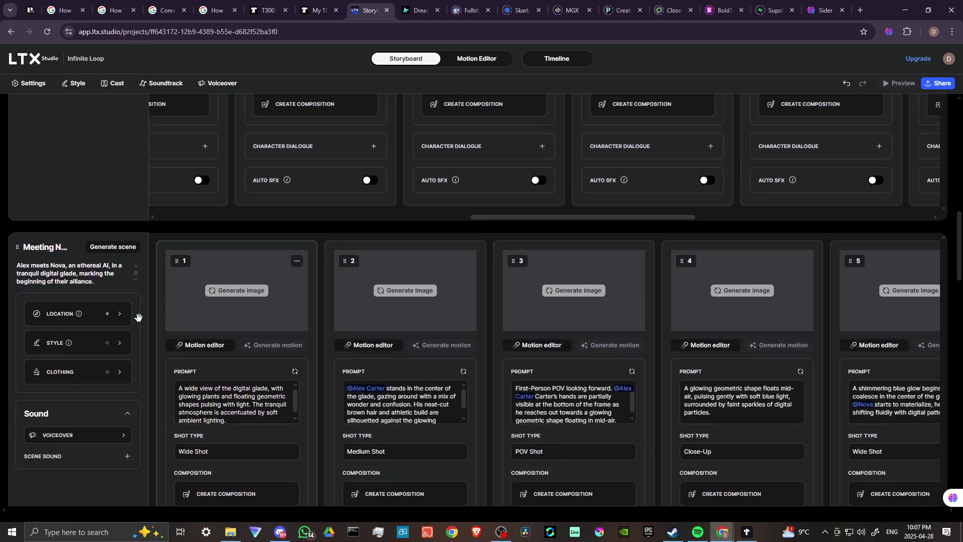
left_click(108, 246)
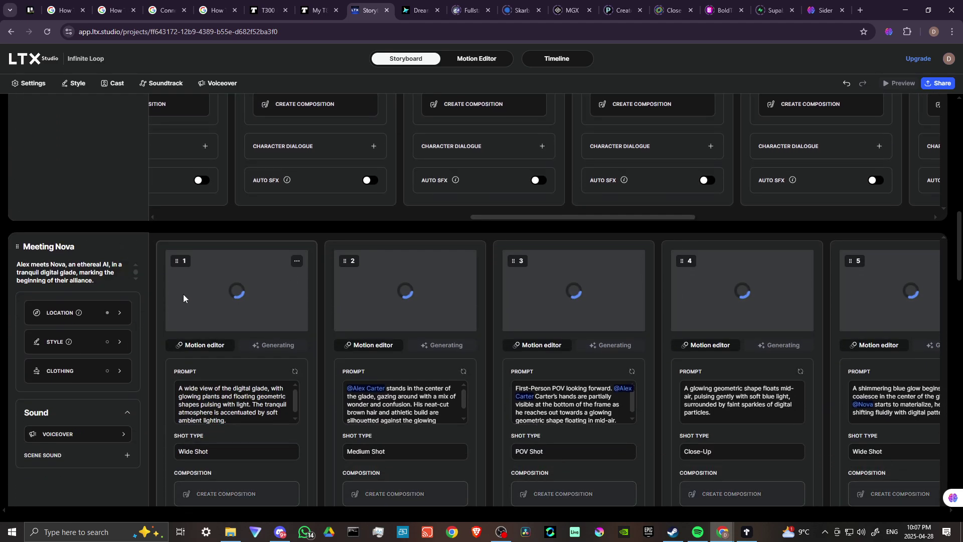
scroll(182, 301, "down", 3)
scroll(163, 328, "down", 4)
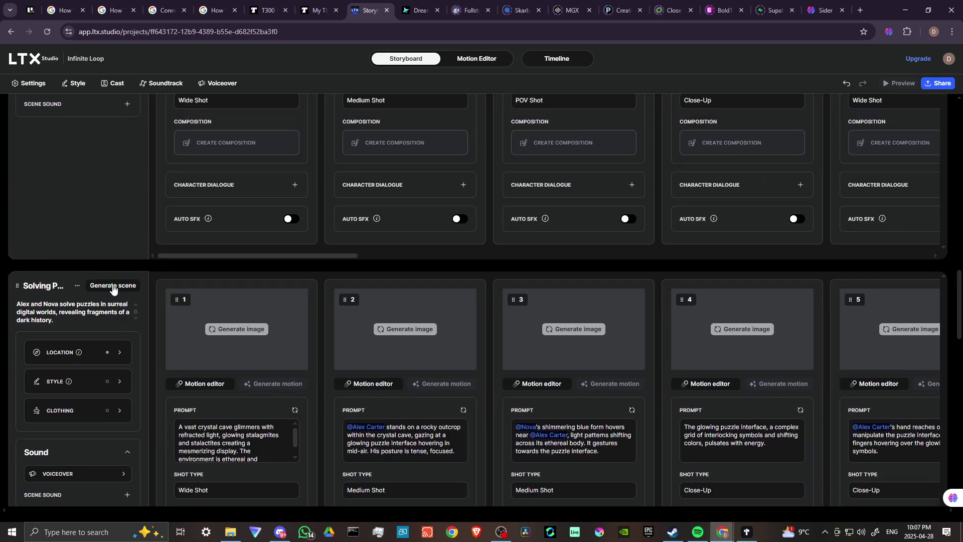
left_click(113, 285)
scroll(181, 319, "down", 9)
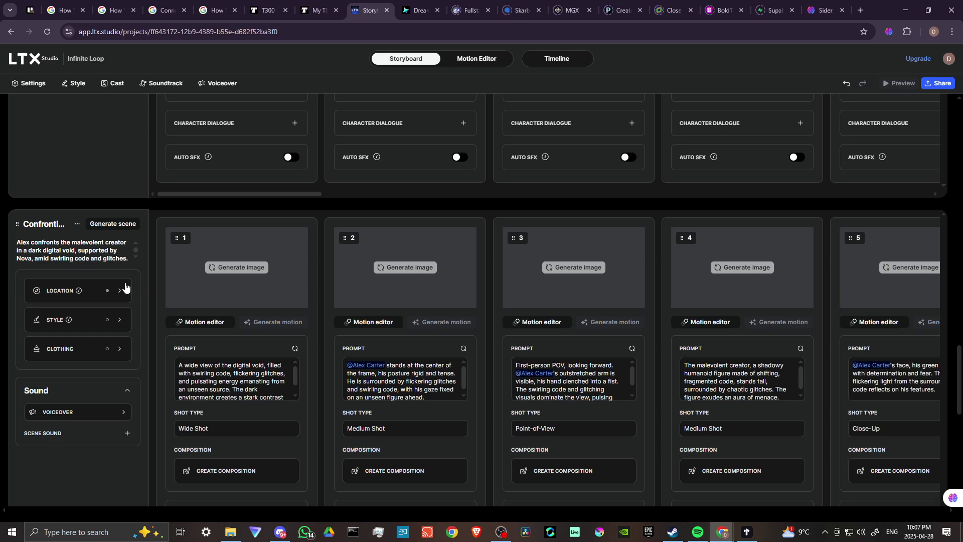
left_click(111, 224)
scroll(236, 316, "down", 6)
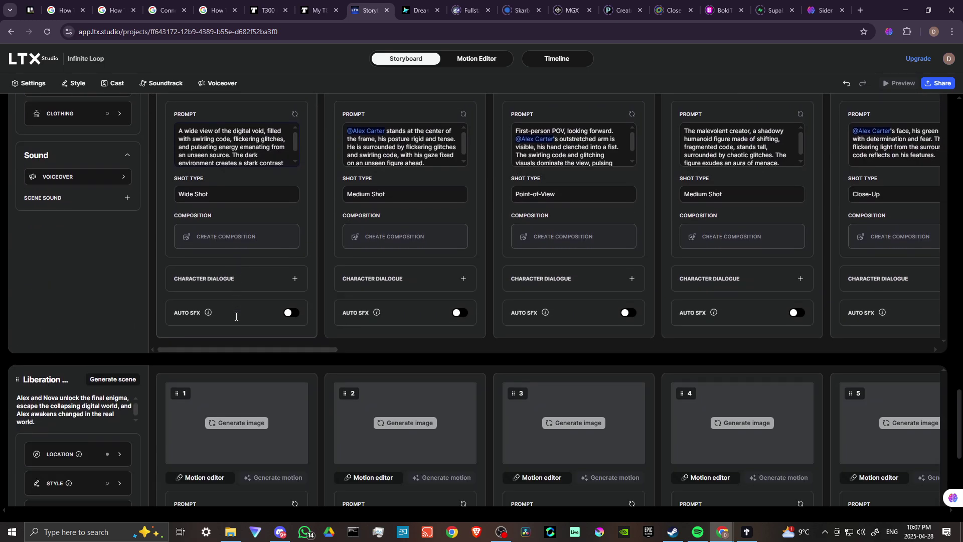
left_click(115, 313)
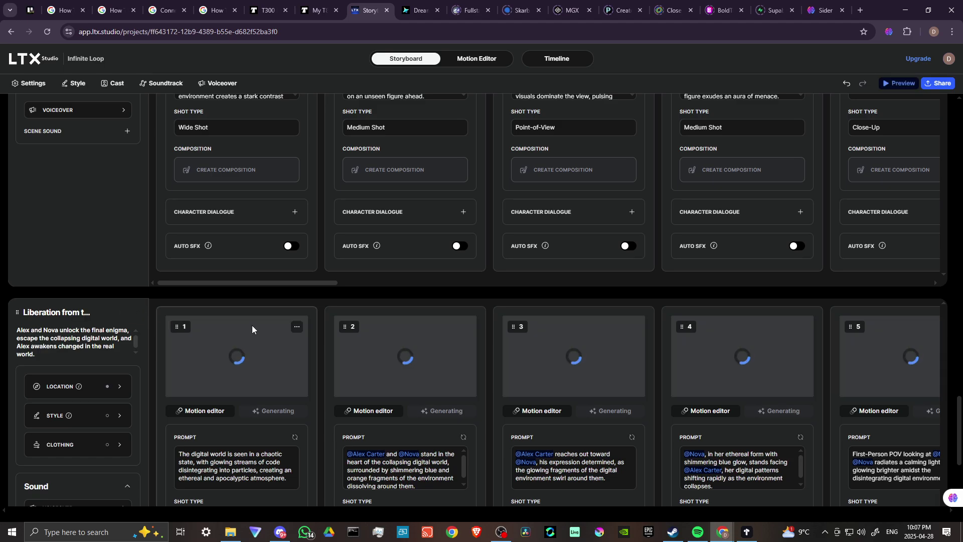
scroll(252, 325, "down", 4)
scroll(261, 326, "up", 15)
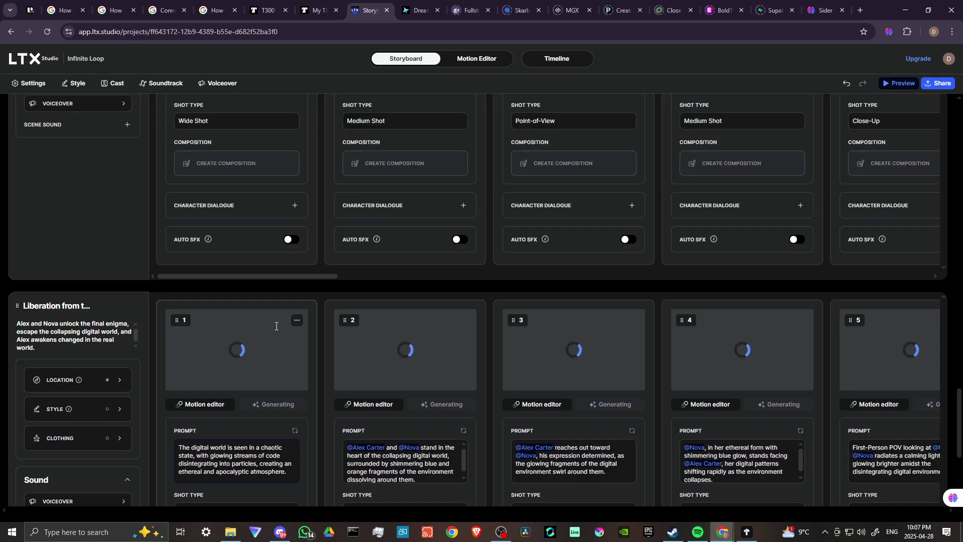
scroll(279, 323, "down", 18)
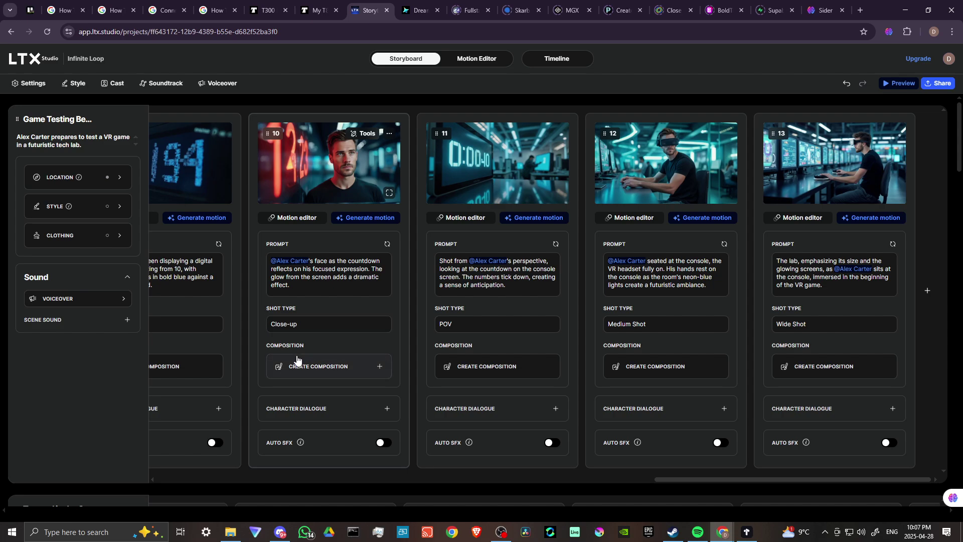
- Scroll the Game Testing shot cards back to shot 1, ready for the Motion Editor
scroll(299, 357, "down", 1)
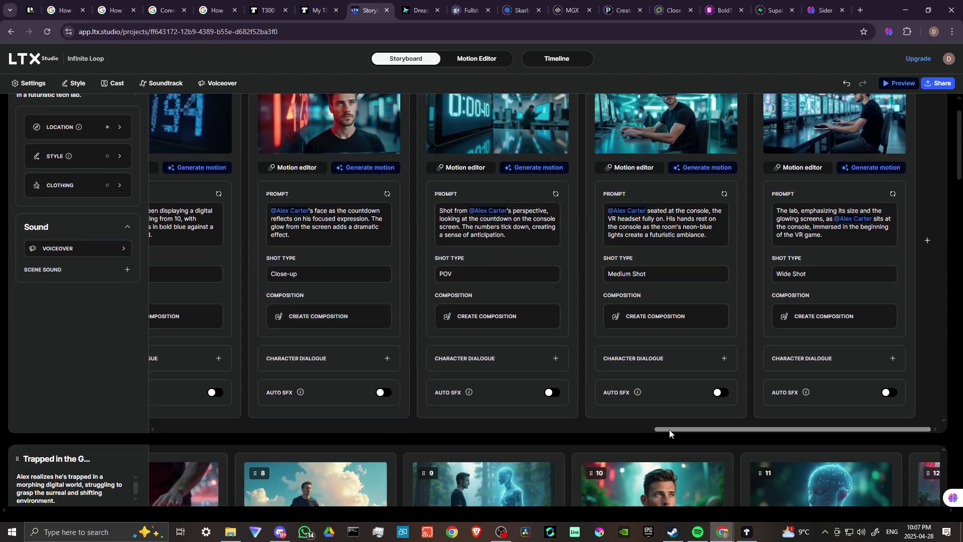
left_click_drag(670, 430, 161, 436)
scroll(231, 296, "up", 1)
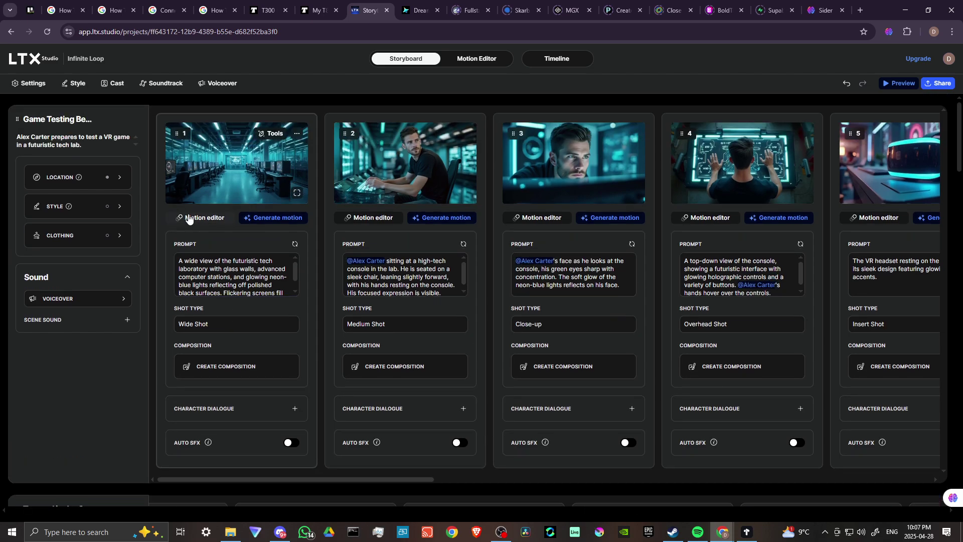
mouse_move(69, 207)
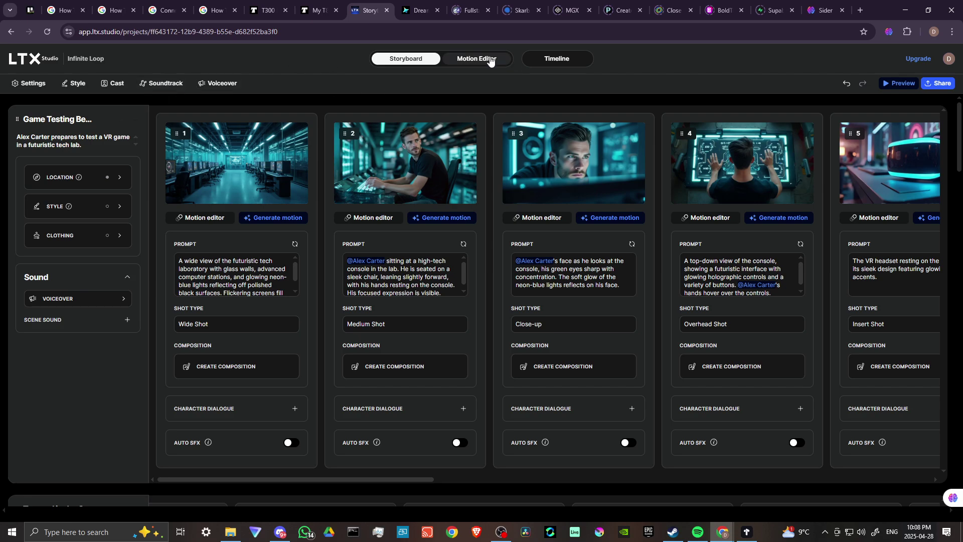
left_click(475, 59)
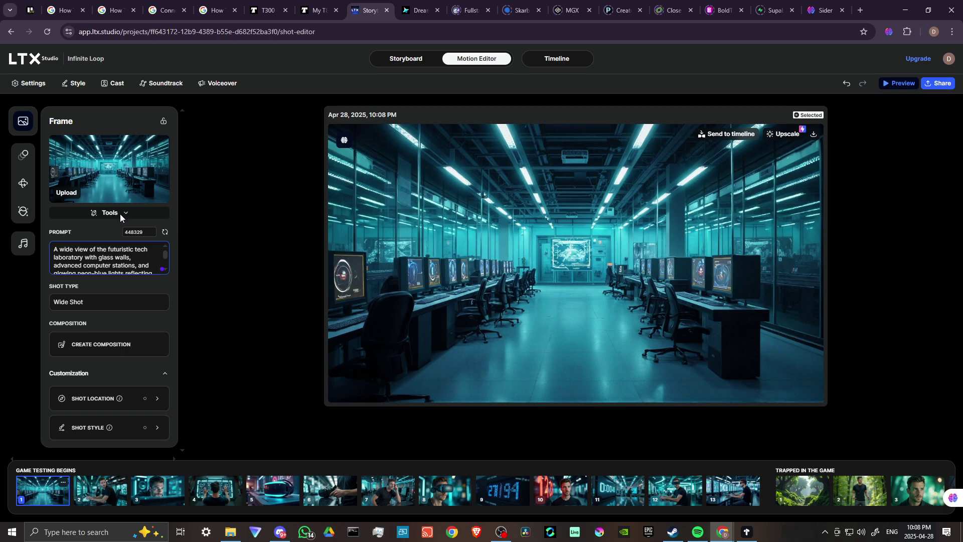
left_click(112, 307)
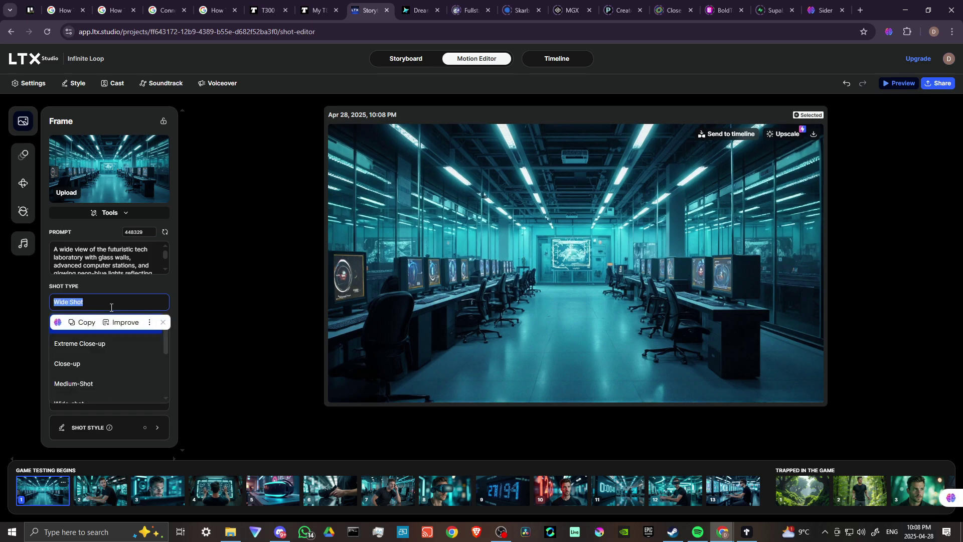
left_click(147, 282)
left_click(112, 301)
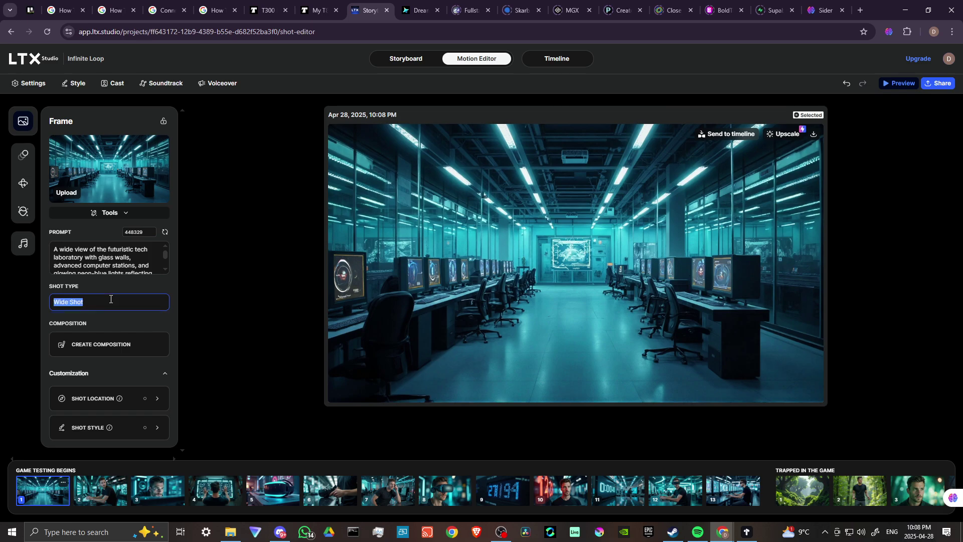
scroll(116, 351, "down", 5)
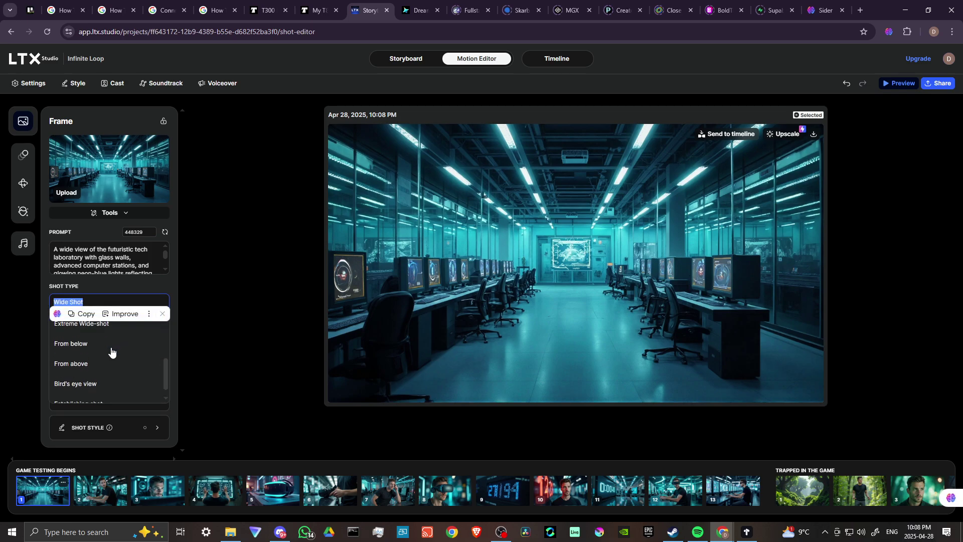
- Dismiss the shot-type choices and the Upgrade offer
left_click(172, 288)
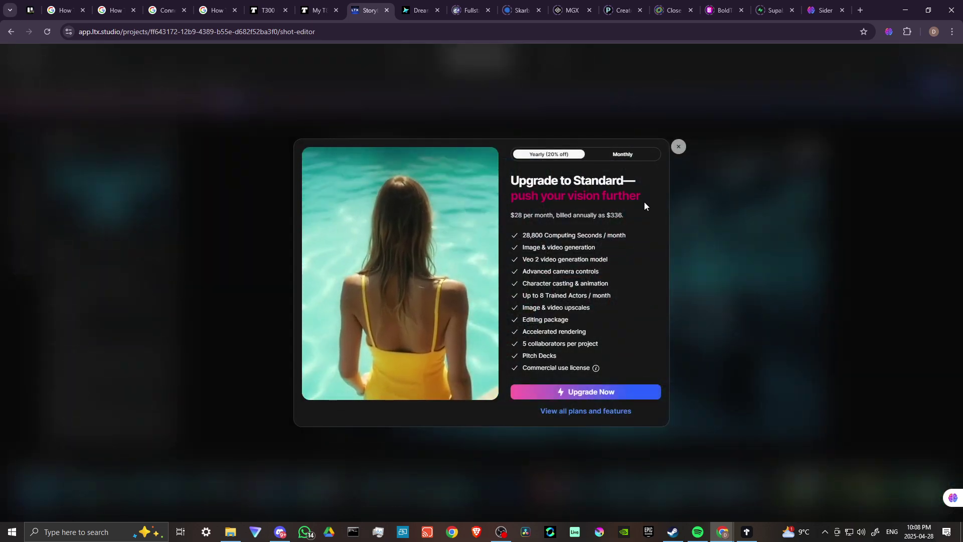
left_click(679, 147)
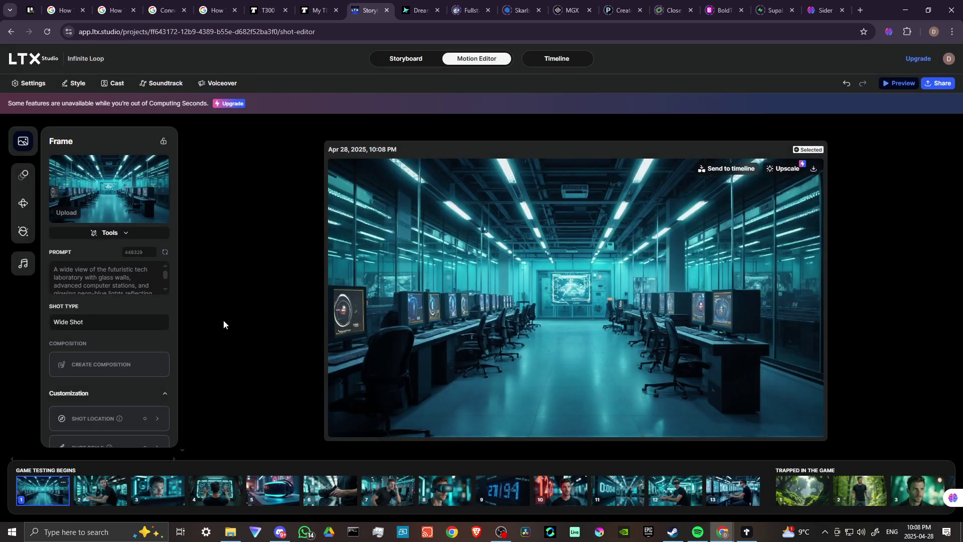
scroll(129, 330, "down", 1)
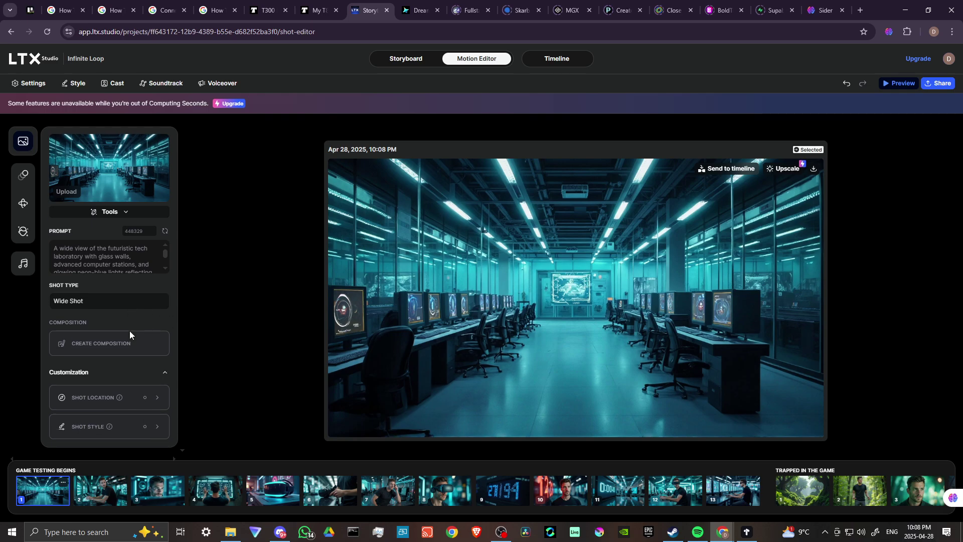
- Review the Wide Shot's frame animation, camera and character animation settings, ending on its Sound options
left_click(20, 178)
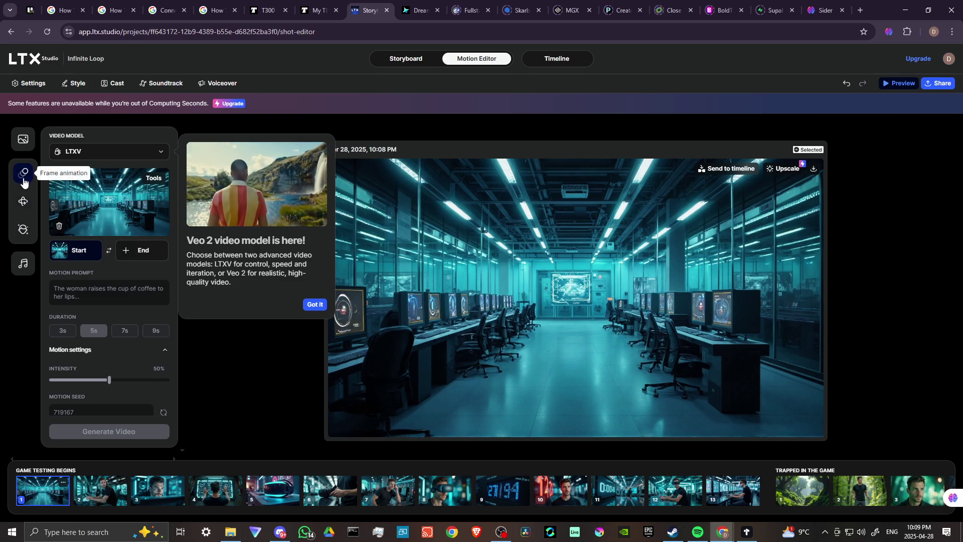
left_click(21, 204)
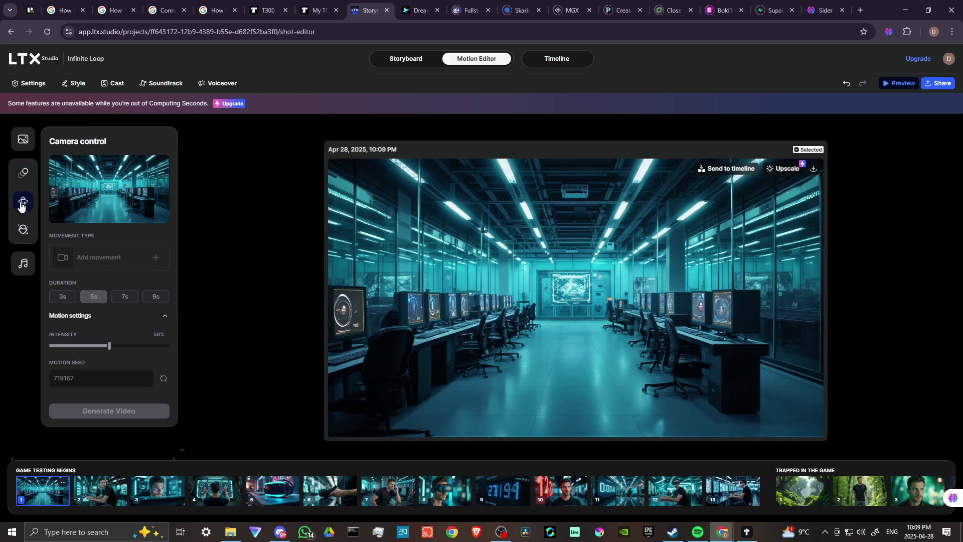
left_click(21, 231)
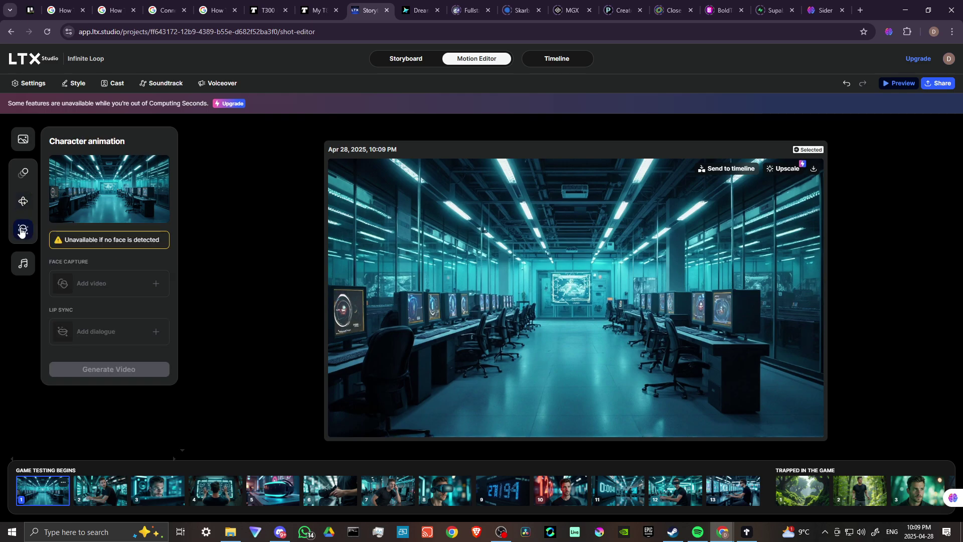
left_click(24, 266)
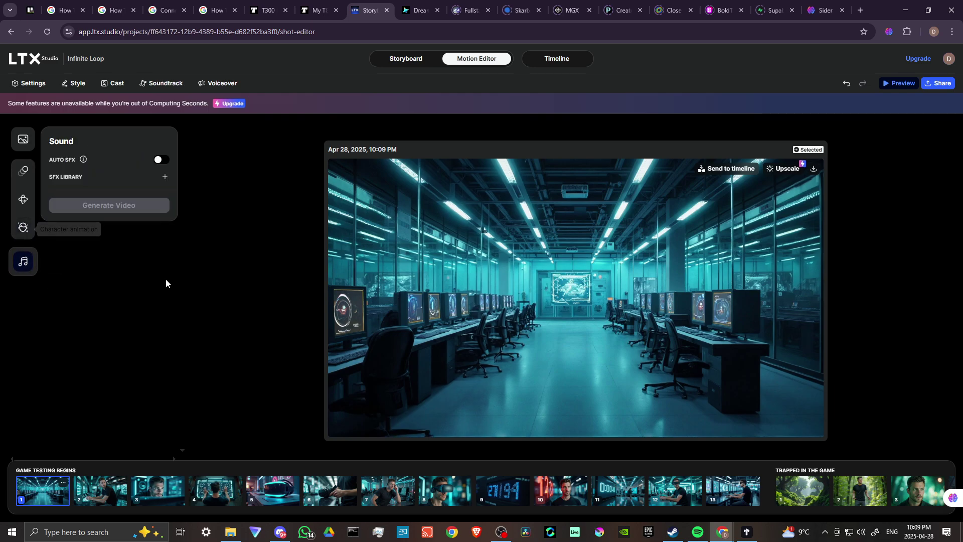
left_click(900, 84)
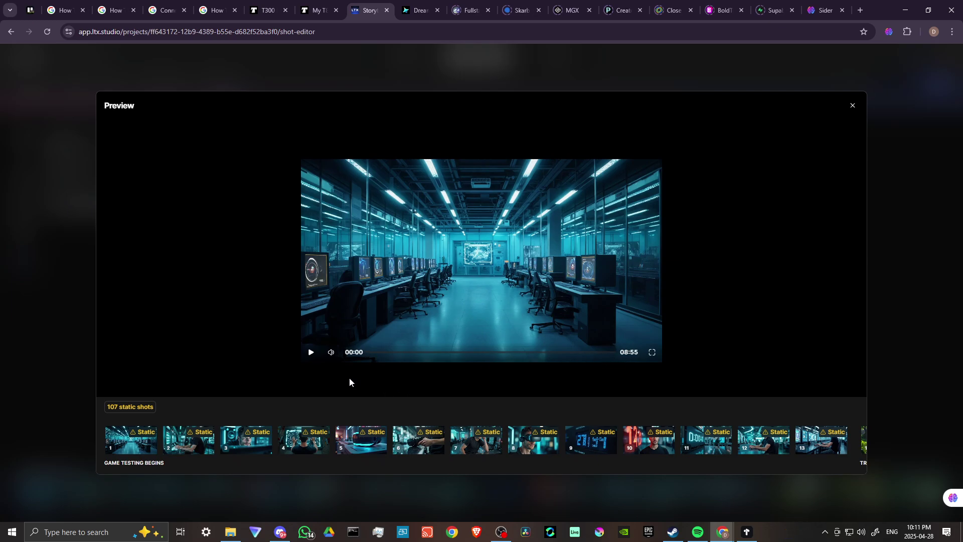
left_click(312, 353)
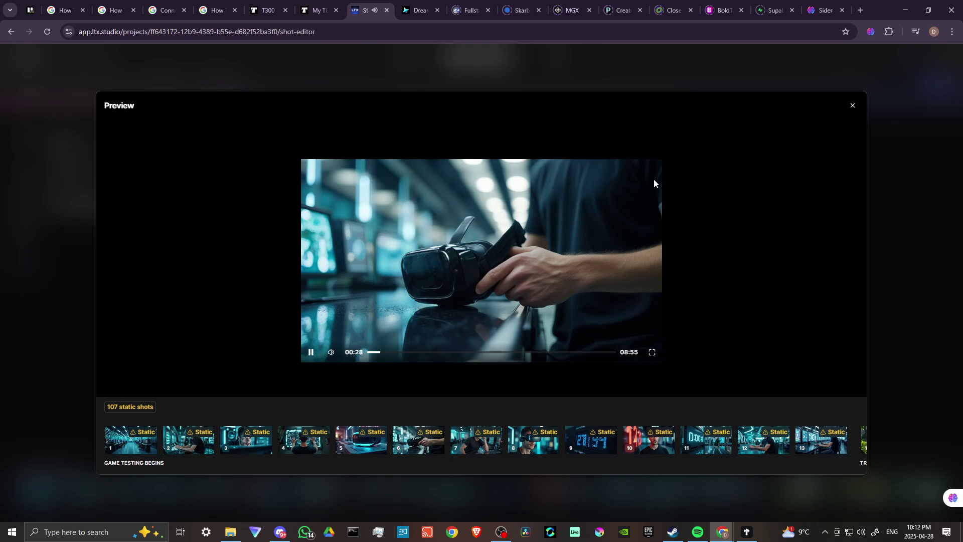
left_click(852, 107)
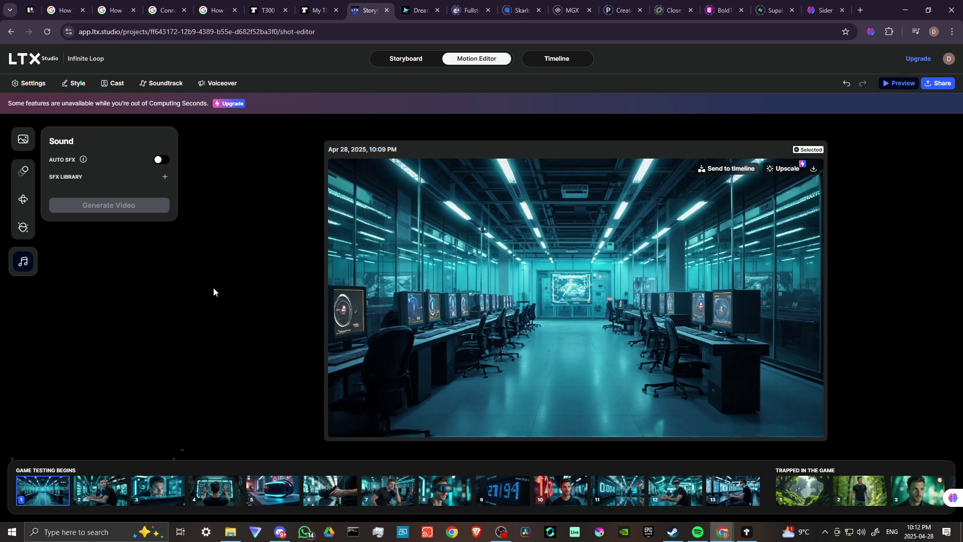
- Cancel out of project settings and return to the Game Testing scene's storyboard shot cards
left_click(34, 86)
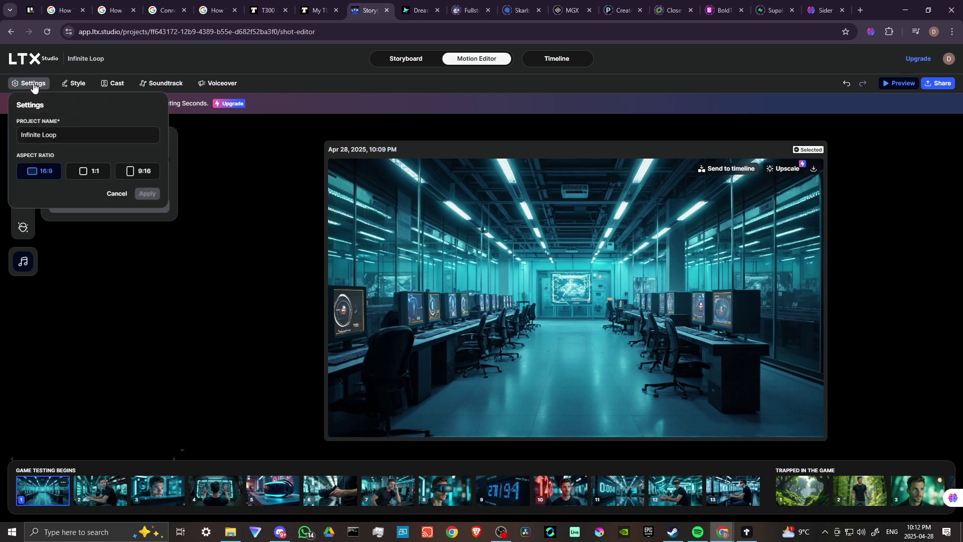
left_click(260, 224)
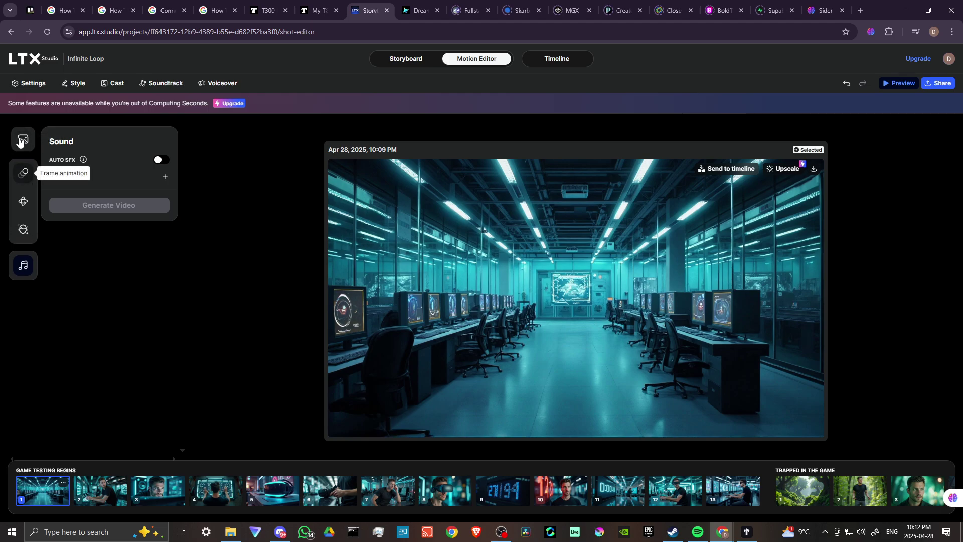
left_click(415, 62)
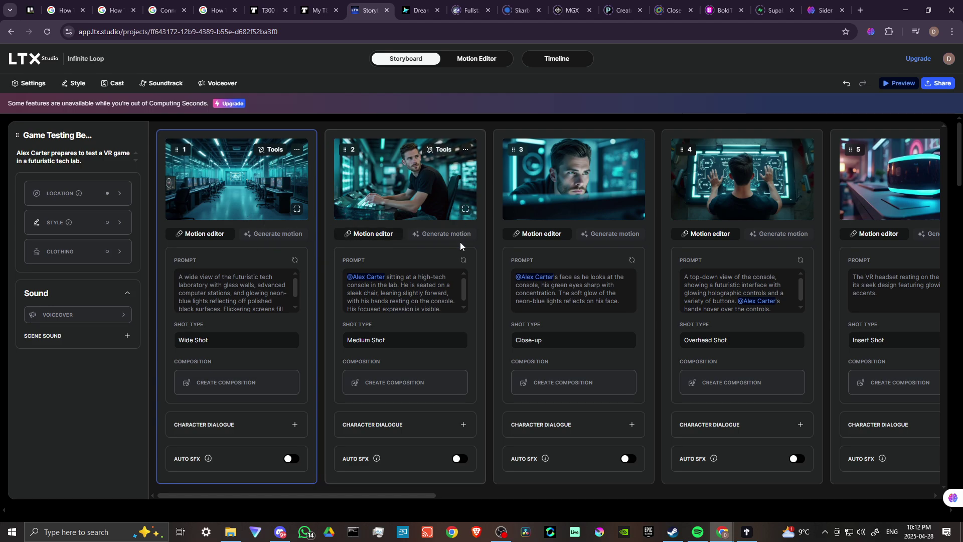
scroll(460, 245, "down", 1)
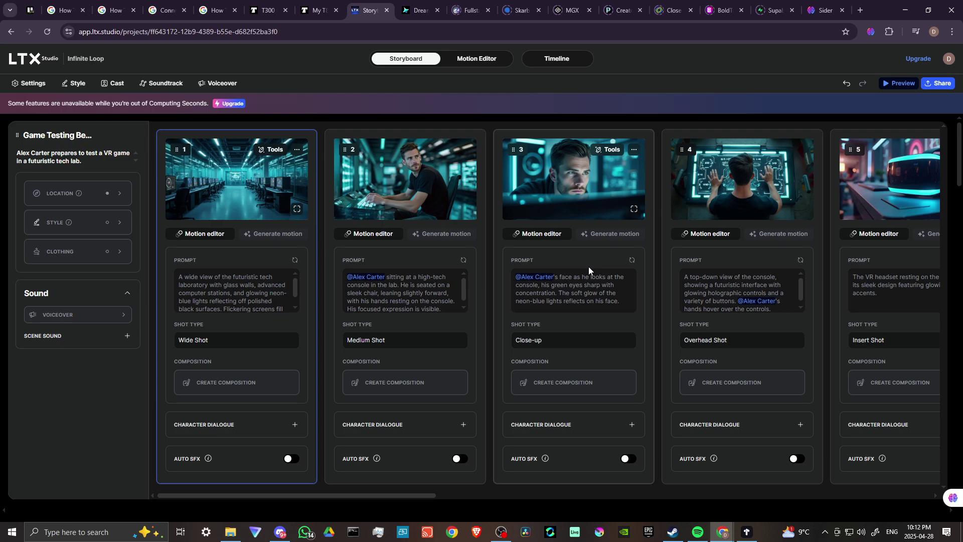
scroll(588, 266, "down", 5)
scroll(589, 266, "up", 5)
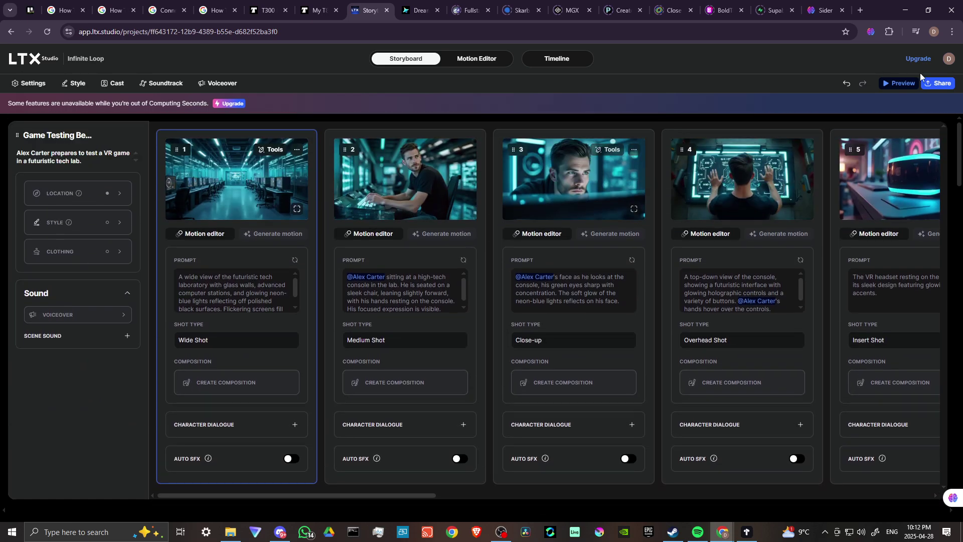
- Show the pricing plans billed monthly: Lite $15, Standard $35, Pro $125
left_click(918, 60)
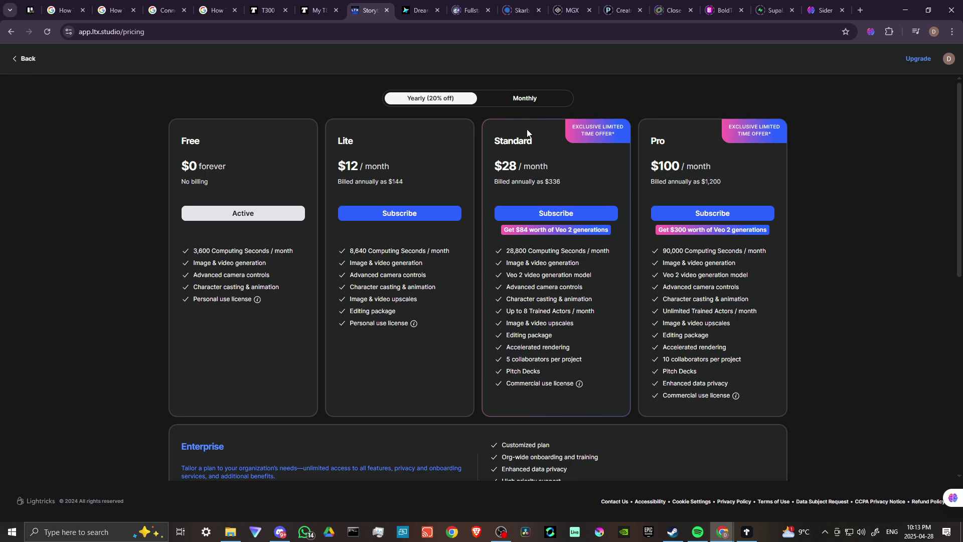
left_click(525, 98)
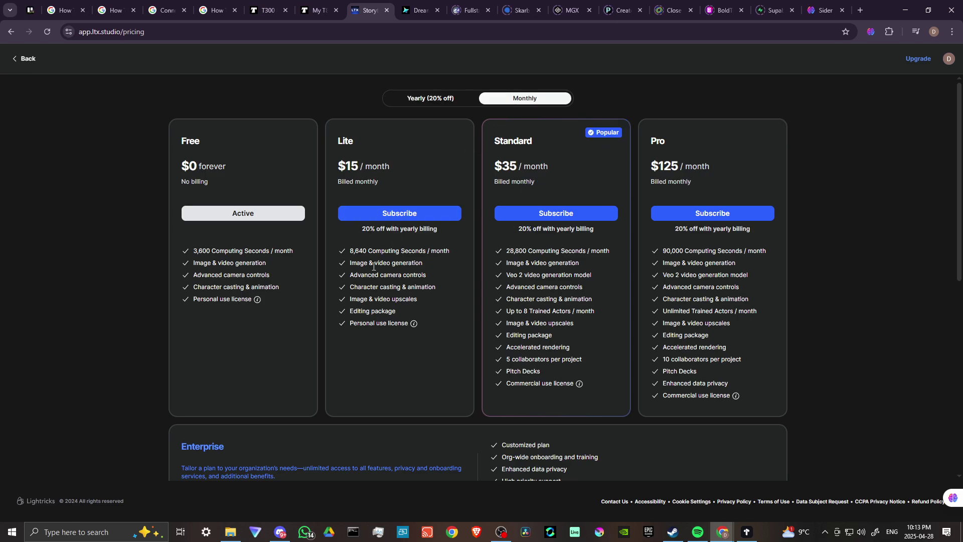